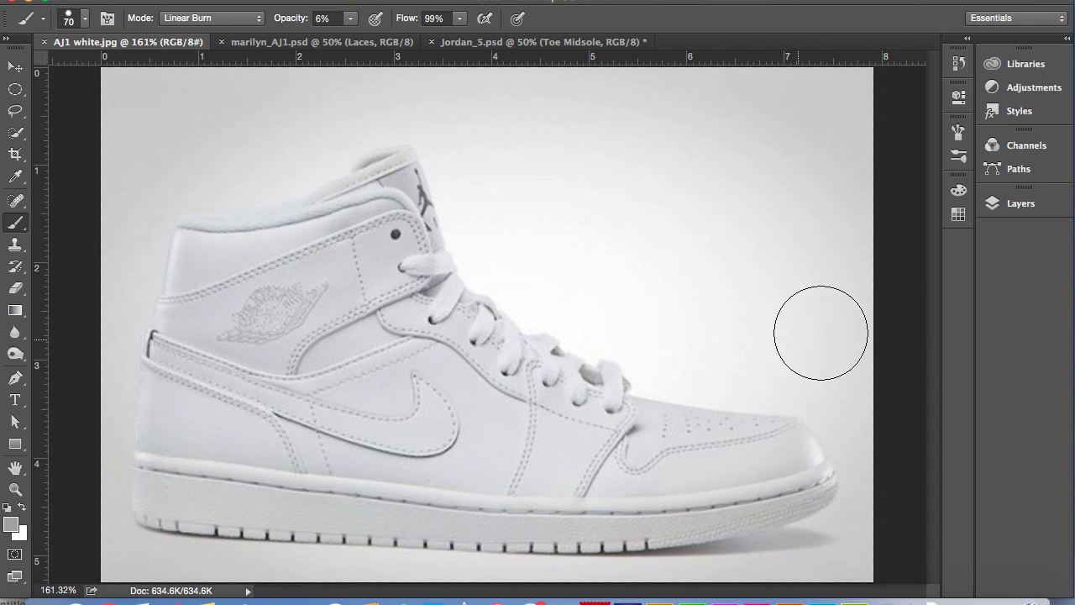
# Step: Select the Pen tool and add an empty layer named 'midsole' above Background in AJ1 white.jpg
pyautogui.click(1034, 210)
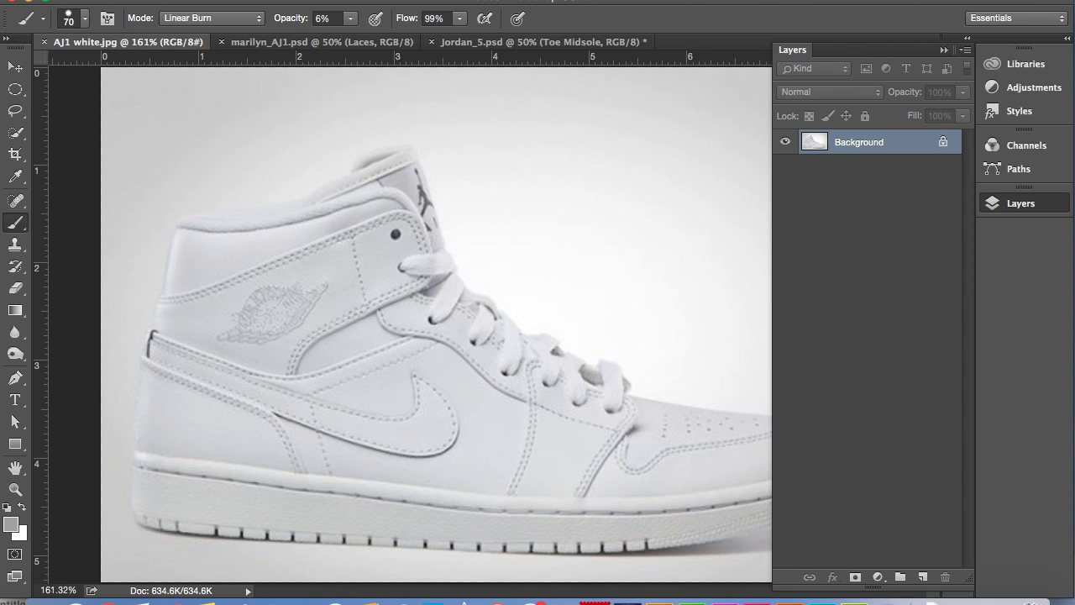
pyautogui.click(943, 51)
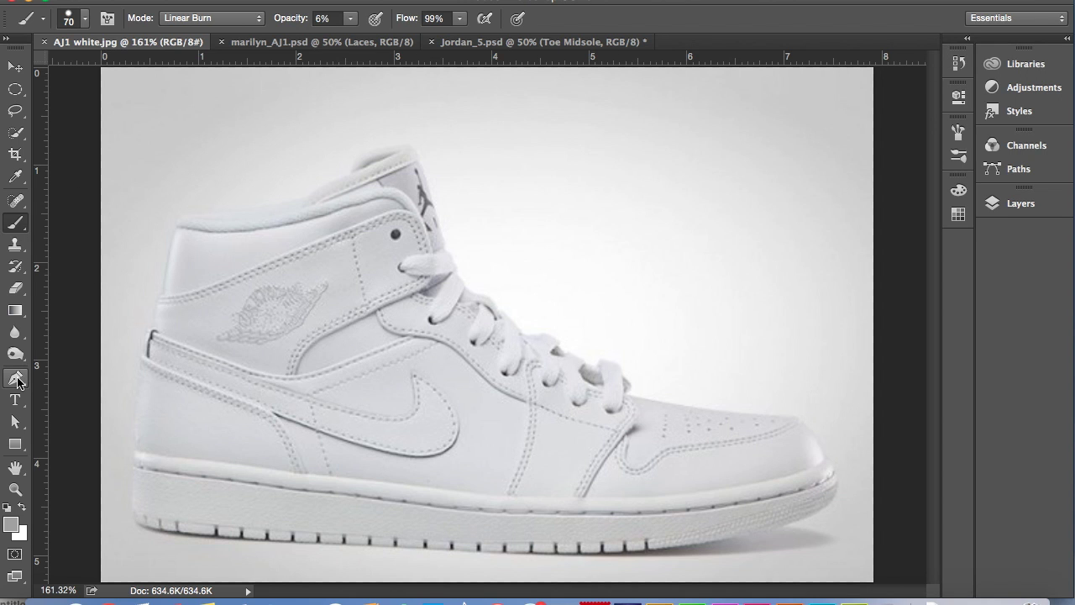
pyautogui.click(17, 380)
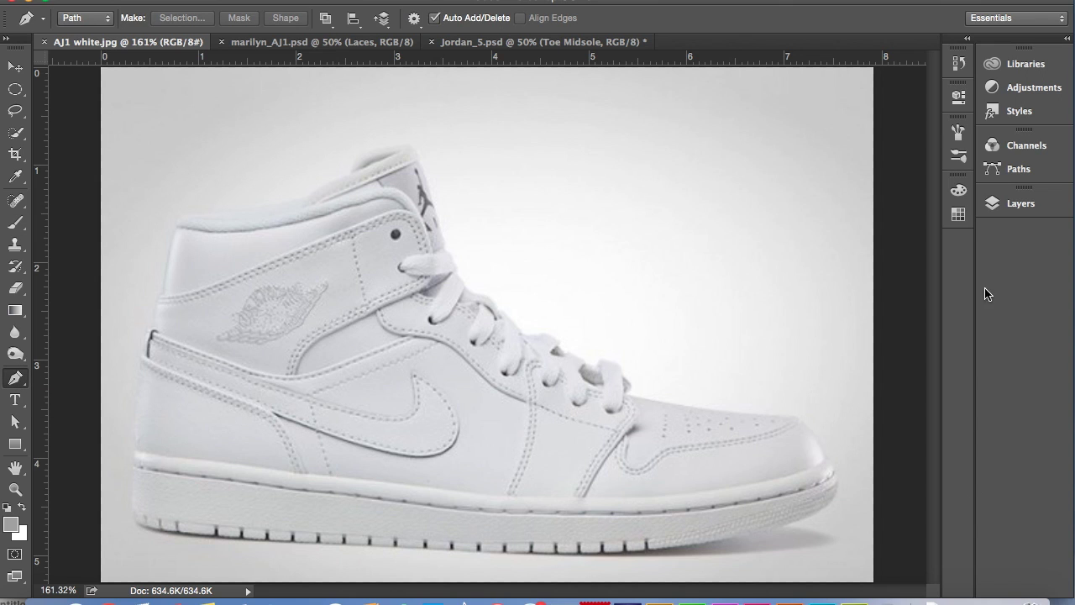
pyautogui.click(1019, 208)
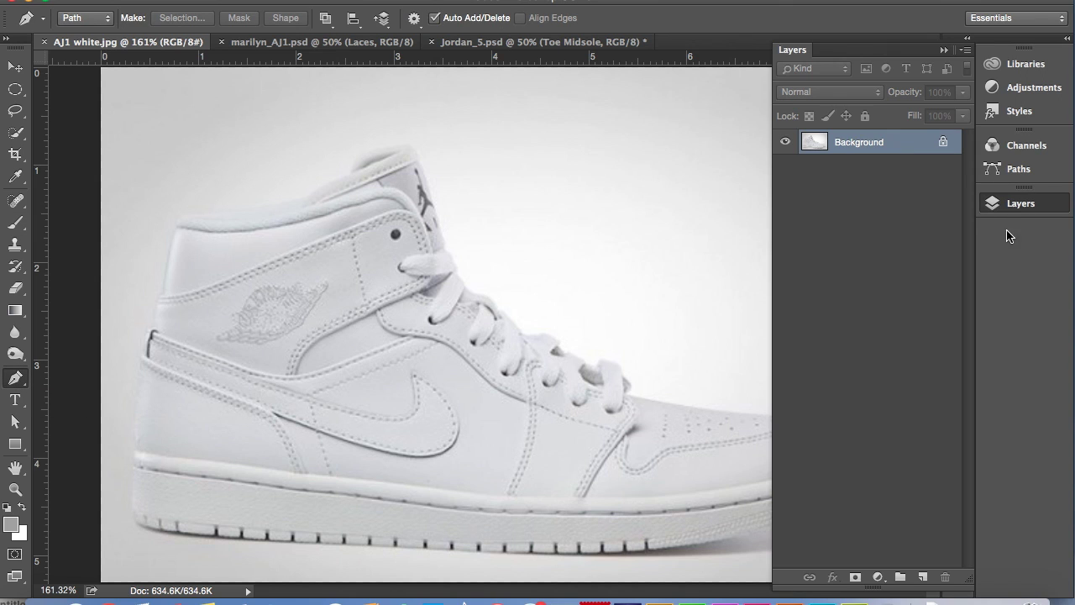
pyautogui.click(922, 577)
pyautogui.doubleClick(852, 143)
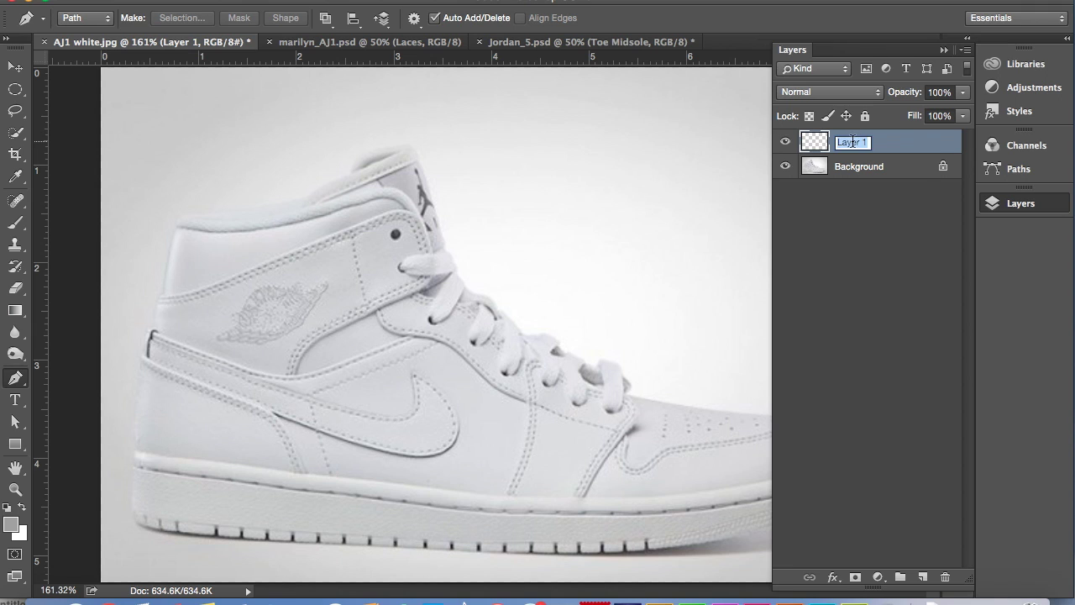
pyautogui.write('midsole')
pyautogui.press('Return')
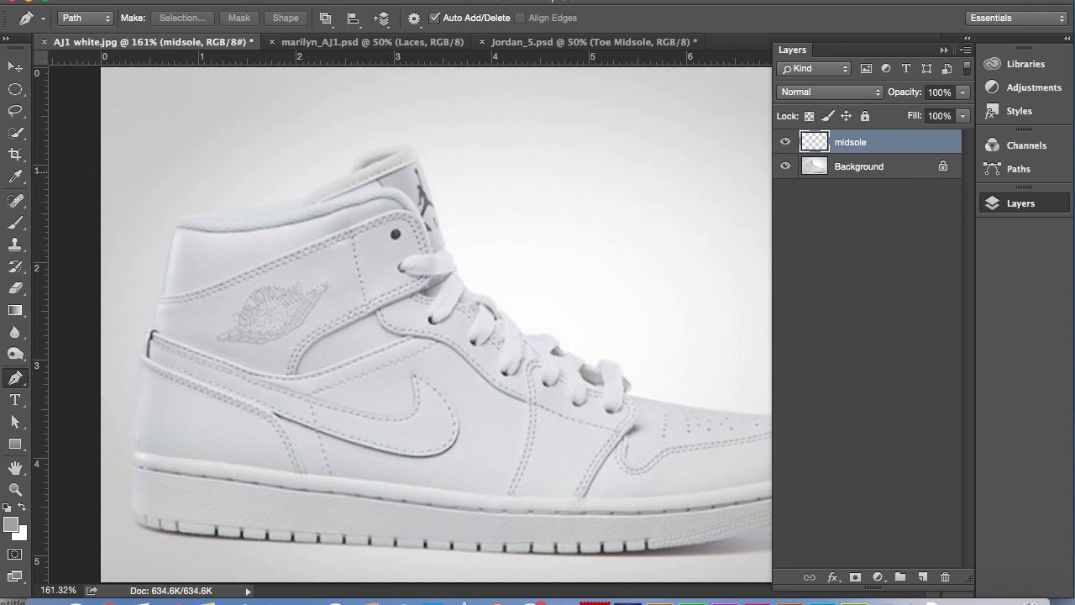
pyautogui.click(943, 49)
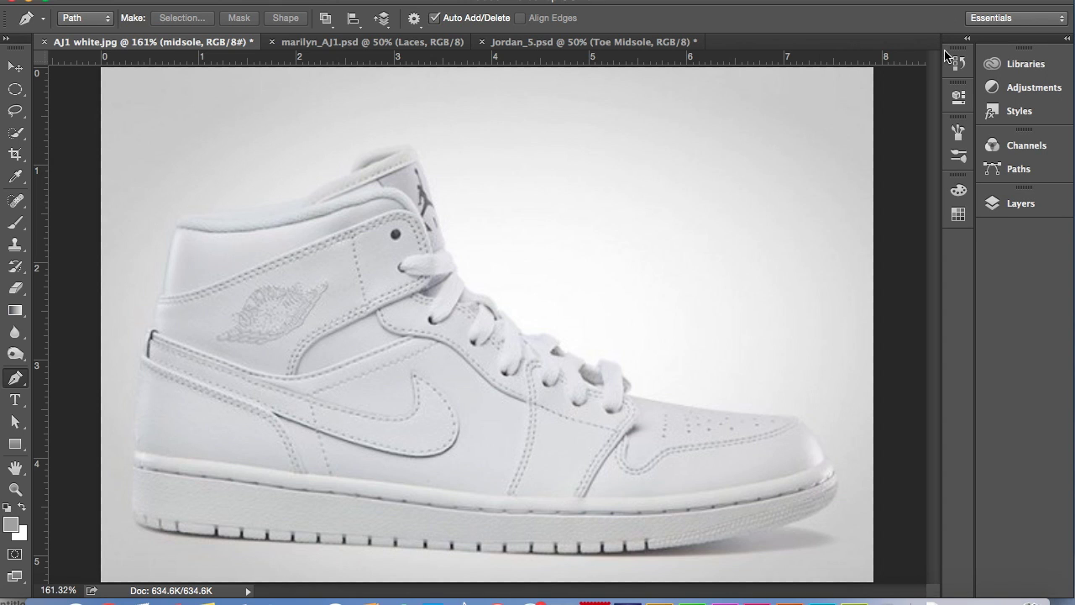
# Step: Anchor the path at the midsole heel, zoom in, and add curved anchors along its top edge, undoing misplaced ones
pyautogui.click(136, 452)
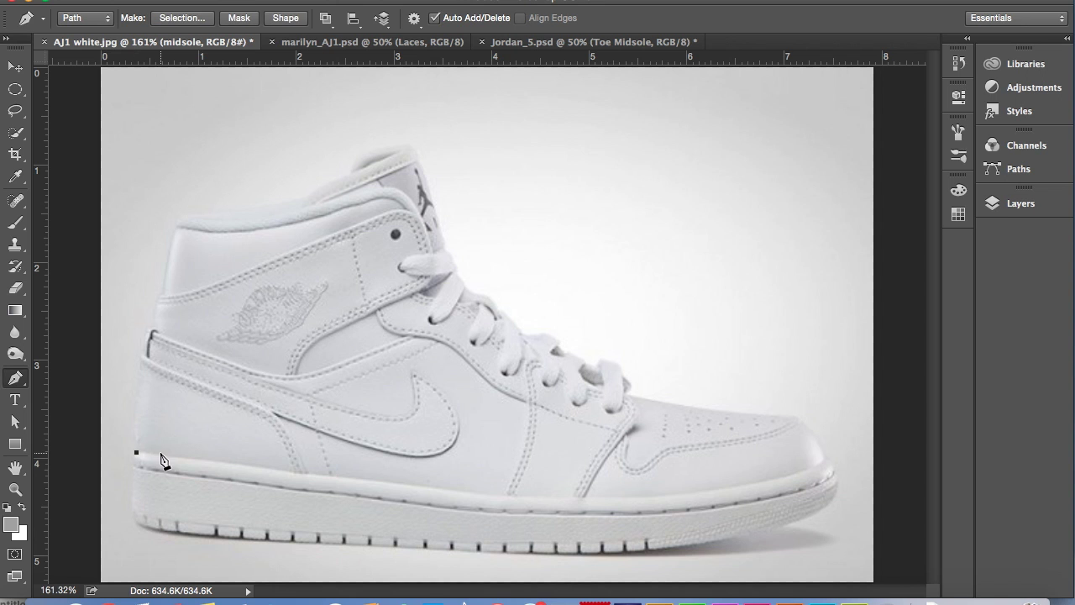
pyautogui.press('super+plus')
pyautogui.press('super+plus')
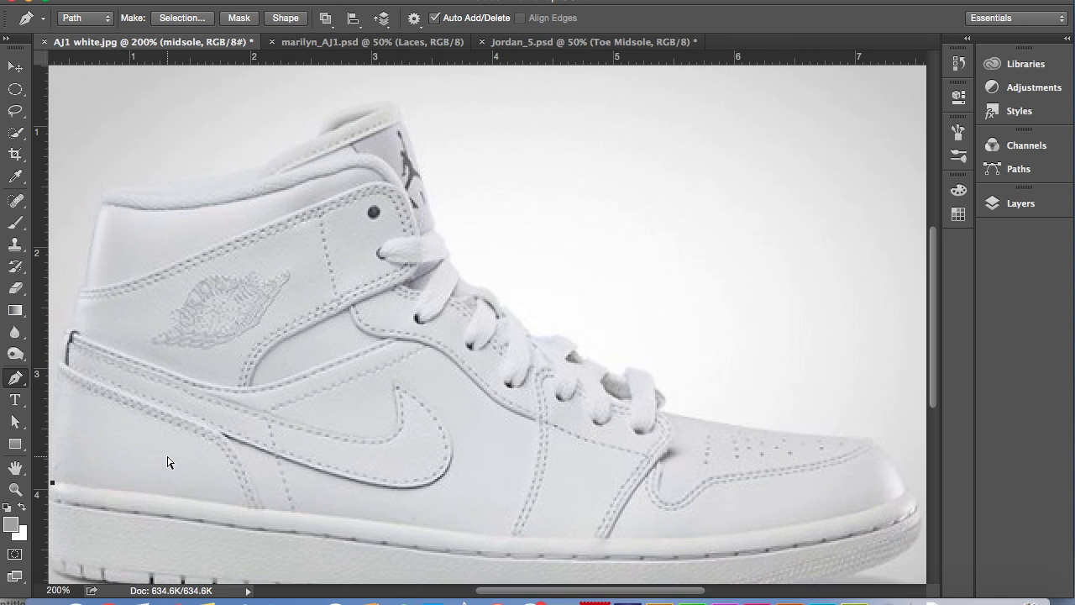
pyautogui.moveTo(269, 467); pyautogui.dragTo(497, 228)
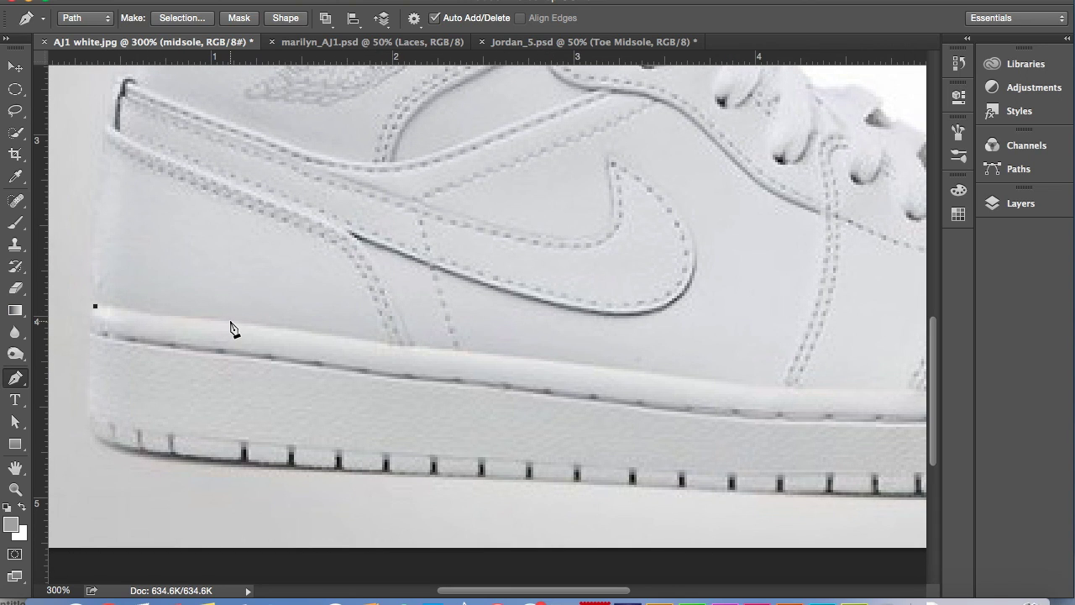
pyautogui.click(178, 316)
pyautogui.click(301, 332)
pyautogui.moveTo(304, 338); pyautogui.dragTo(334, 342)
pyautogui.moveTo(392, 343); pyautogui.dragTo(440, 364)
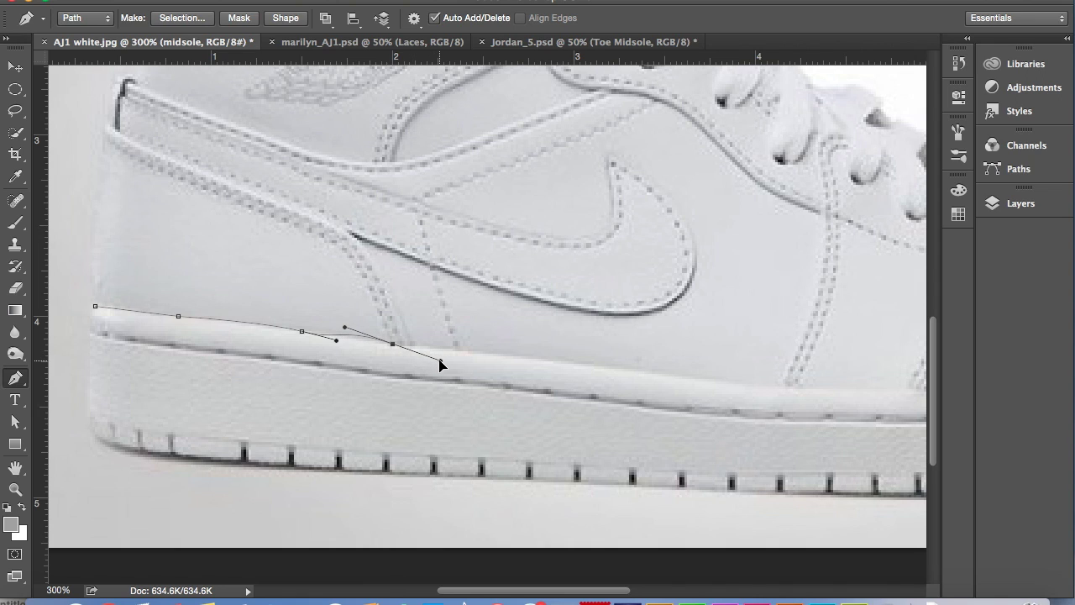
pyautogui.hotkey('ctrl', 'z')
pyautogui.click(388, 344)
pyautogui.moveTo(391, 344); pyautogui.dragTo(396, 345)
pyautogui.hotkey('ctrl', 'z')
# Step: Adjust the end curve and continue curved anchors along the midsole top toward the toe
pyautogui.moveTo(328, 330); pyautogui.dragTo(329, 334)
pyautogui.moveTo(582, 364); pyautogui.dragTo(608, 365)
pyautogui.moveTo(781, 387); pyautogui.dragTo(810, 387)
pyautogui.hscroll(5, 636, 360)
pyautogui.moveTo(660, 362); pyautogui.dragTo(684, 363)
pyautogui.hscroll(6, 532, 367)
pyautogui.press('a')
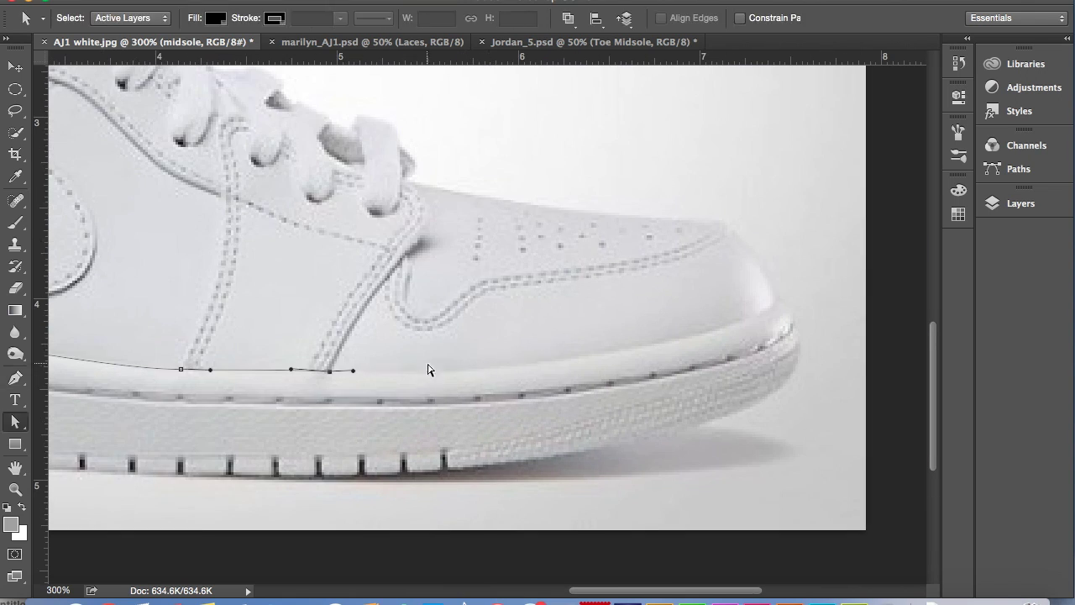
pyautogui.press('p')
# Step: Resume the path and wrap curved anchors around the toe tip
pyautogui.click(440, 372)
pyautogui.moveTo(622, 349); pyautogui.dragTo(674, 346)
pyautogui.moveTo(738, 324); pyautogui.dragTo(796, 319)
pyautogui.moveTo(773, 394); pyautogui.dragTo(655, 437)
# Step: Run curved anchors back along the sole's bottom edge toward the heel
pyautogui.moveTo(450, 470); pyautogui.dragTo(403, 472)
pyautogui.hscroll(-6, 509, 454)
pyautogui.scroll(-2, 521, 432)
pyautogui.moveTo(508, 390); pyautogui.dragTo(426, 393)
pyautogui.moveTo(223, 378); pyautogui.dragTo(102, 382)
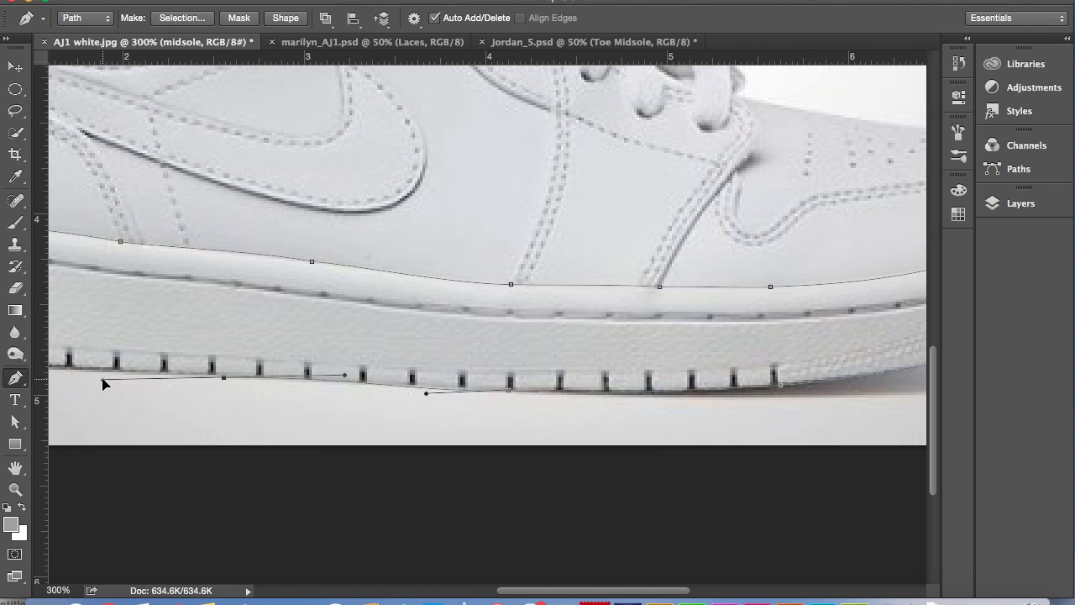
pyautogui.hscroll(-5, 103, 383)
pyautogui.click(354, 326)
pyautogui.moveTo(201, 276); pyautogui.dragTo(192, 329)
# Step: Rotate the heel anchor's handles, close the path at the start anchor, and zoom out
pyautogui.press('ctrl')
pyautogui.moveTo(210, 204); pyautogui.dragTo(195, 229)
pyautogui.click(204, 171)
pyautogui.hotkey('ctrl', '-')
pyautogui.hotkey('ctrl', '-')
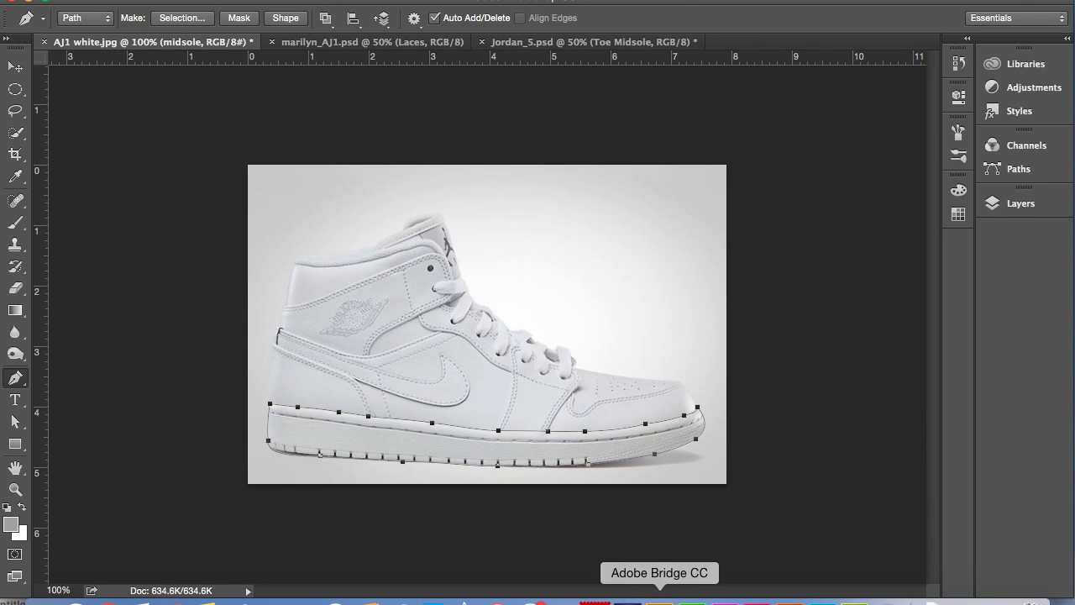
# Step: Make the midsole path a New Selection with a 1-pixel feather radius
pyautogui.hotkey('ctrl', '+')
pyautogui.hotkey('ctrl', '-')
pyautogui.hotkey('ctrl', '+')
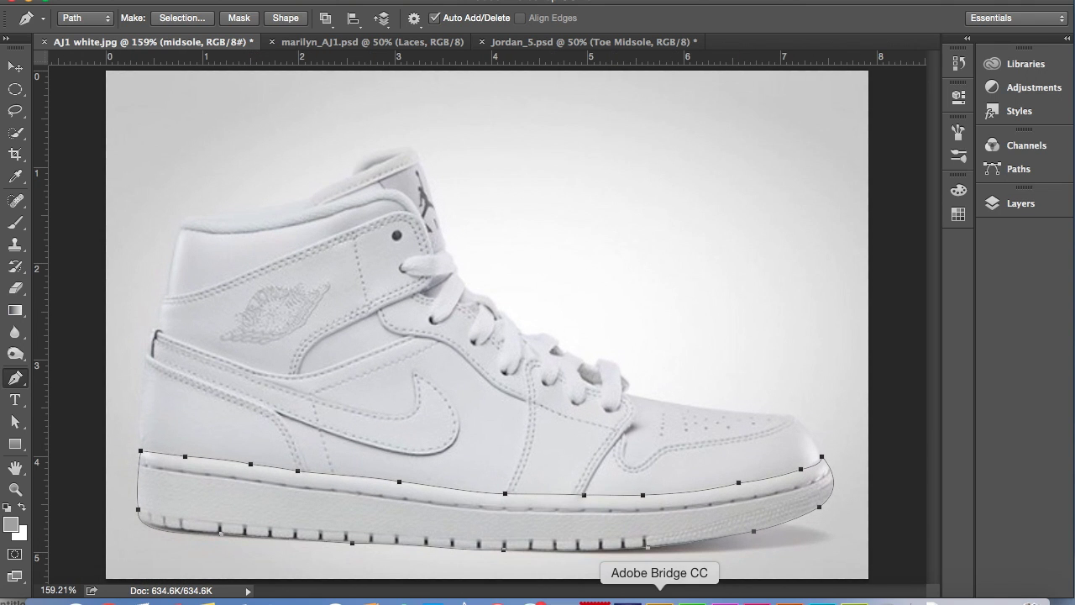
pyautogui.rightClick(496, 522)
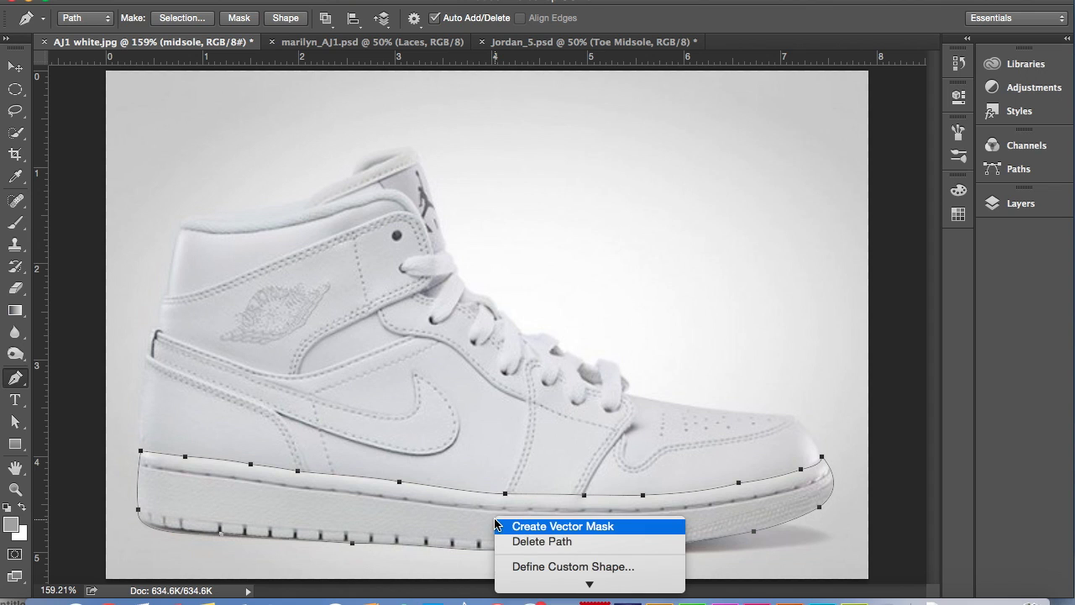
pyautogui.moveTo(589, 583)
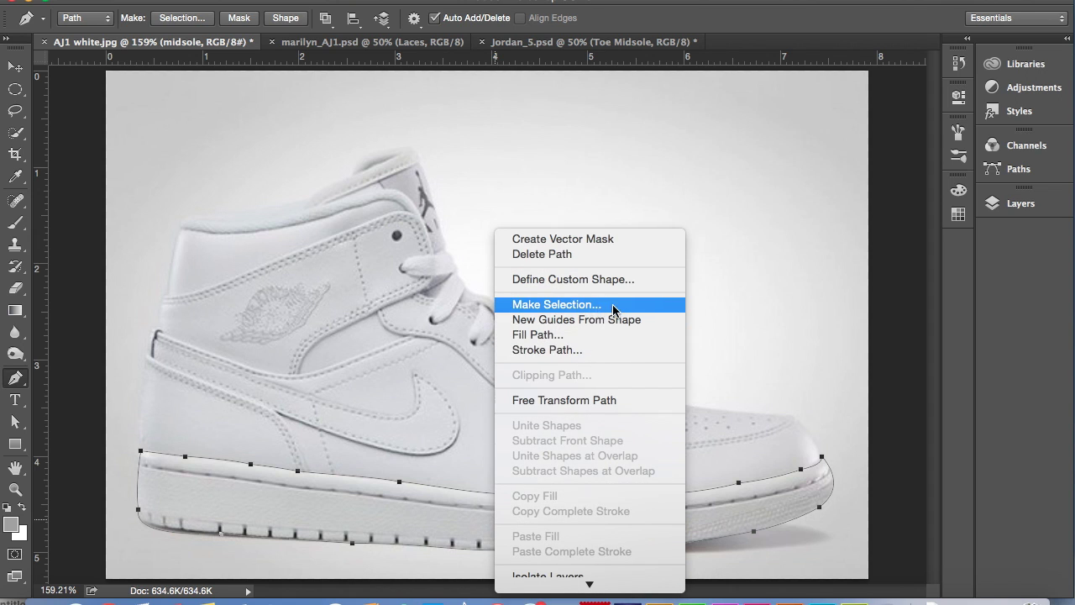
pyautogui.click(600, 307)
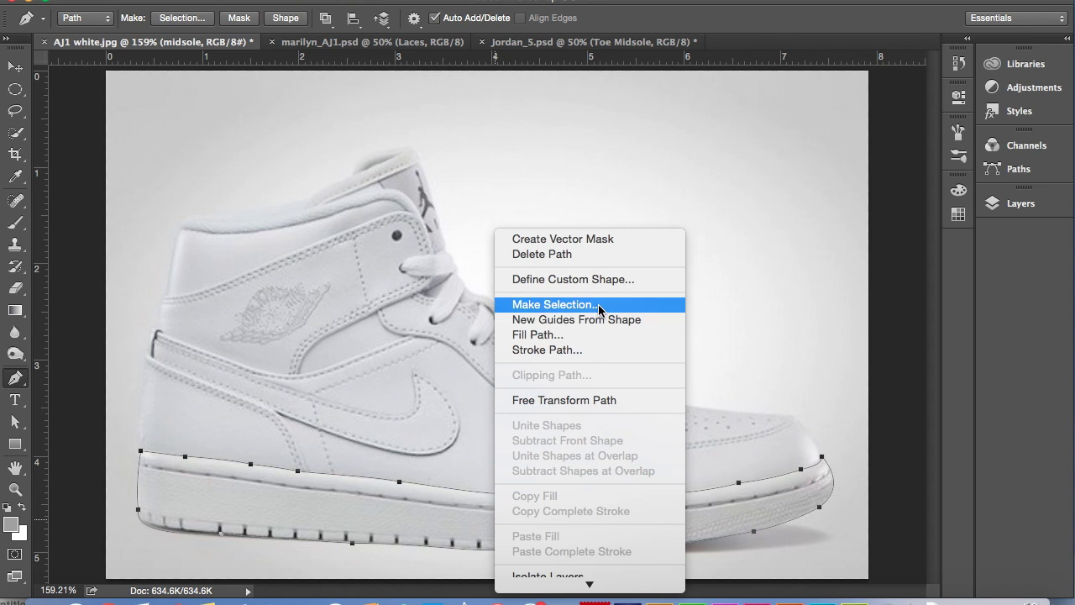
pyautogui.click(550, 311)
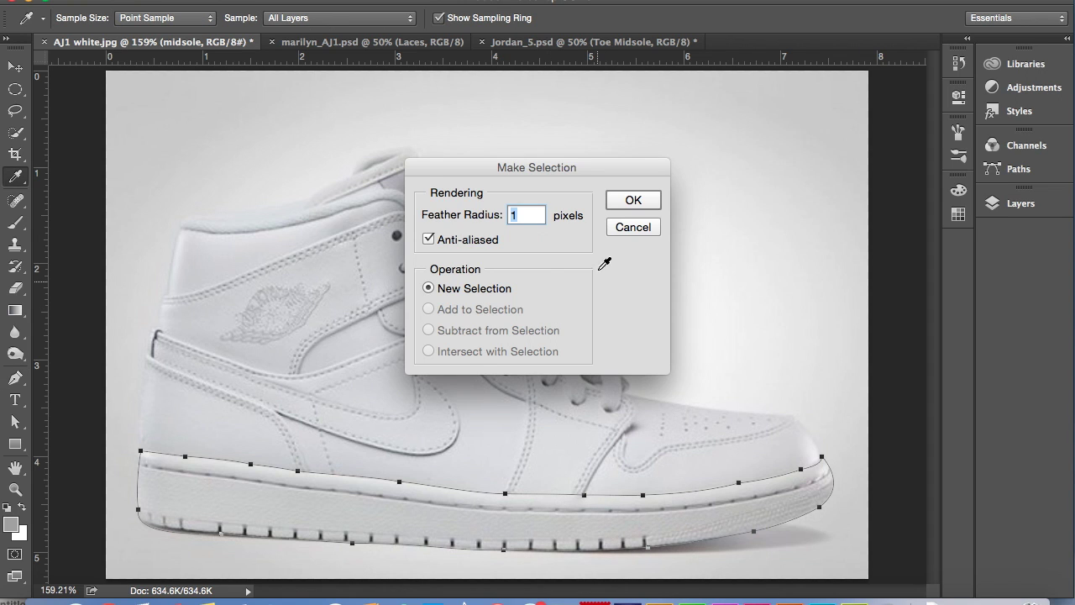
pyautogui.click(646, 200)
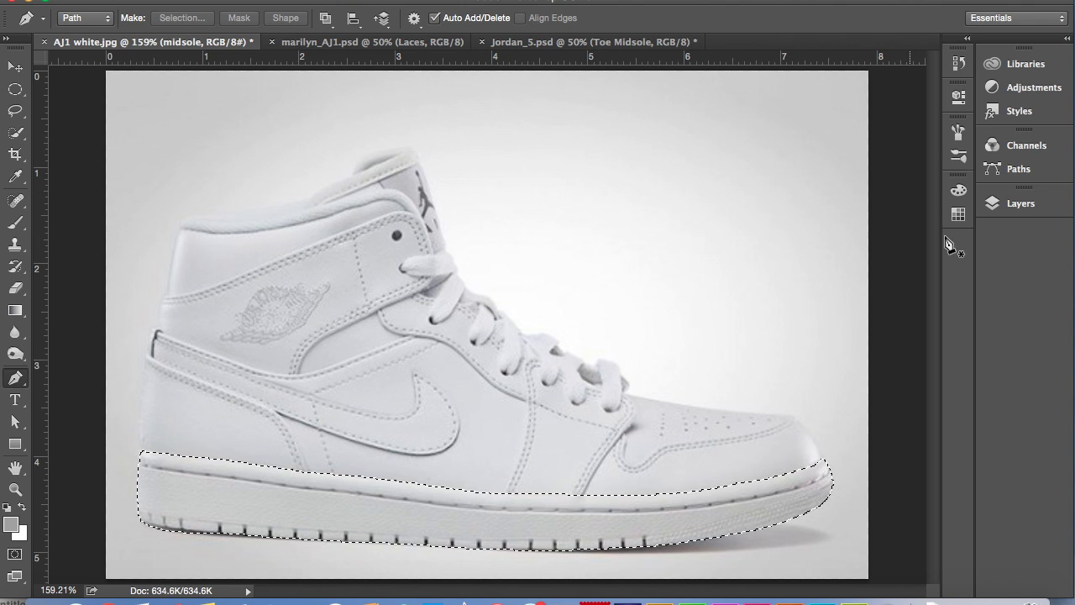
# Step: Switch to the Brush with Linear Burn blend mode and opacity at 100%
pyautogui.click(992, 210)
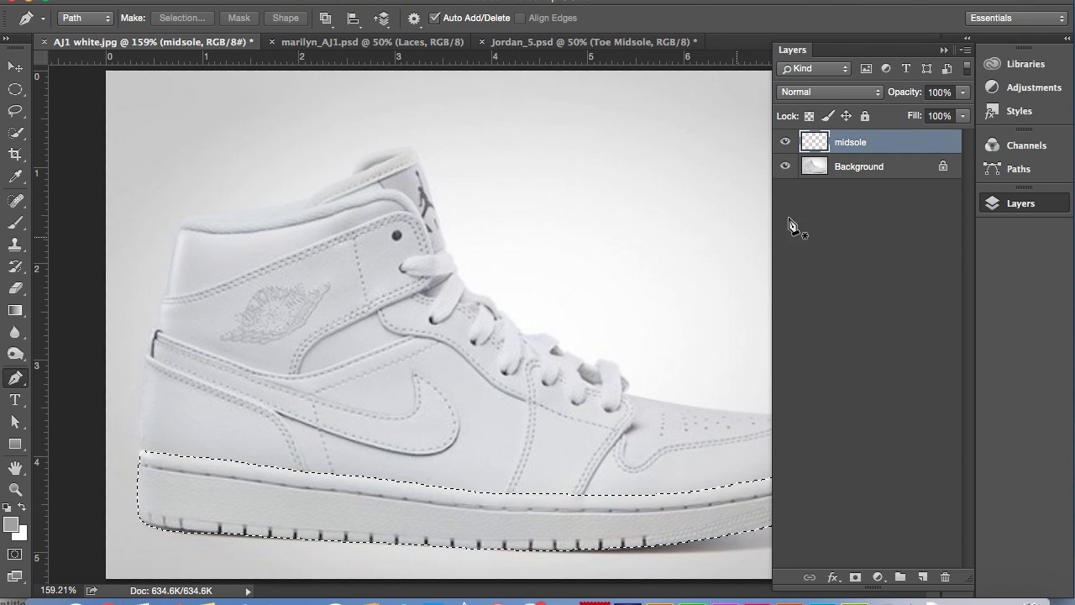
pyautogui.click(945, 49)
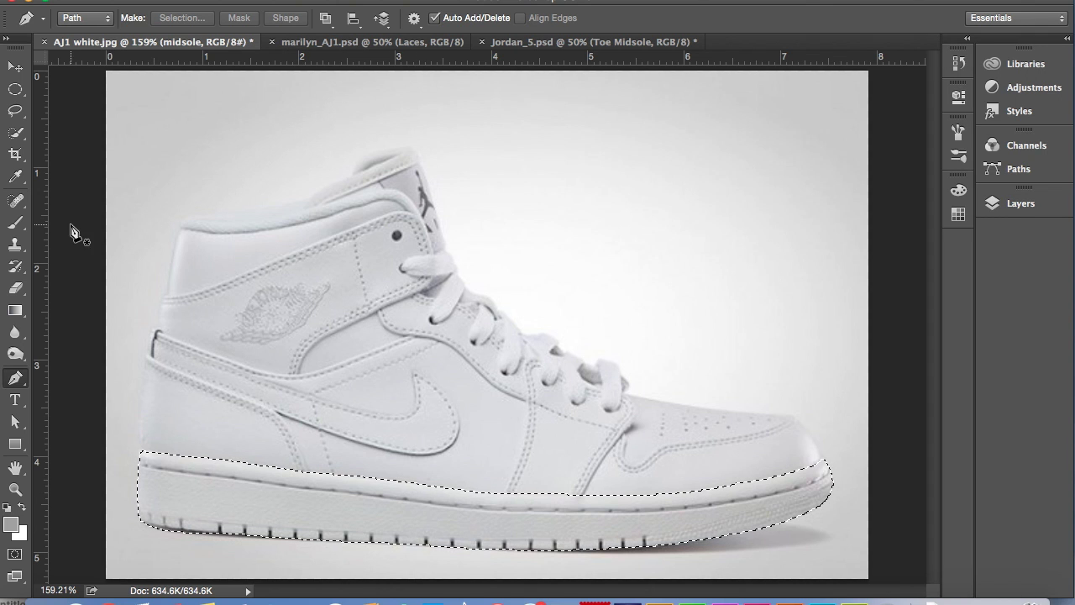
pyautogui.click(15, 223)
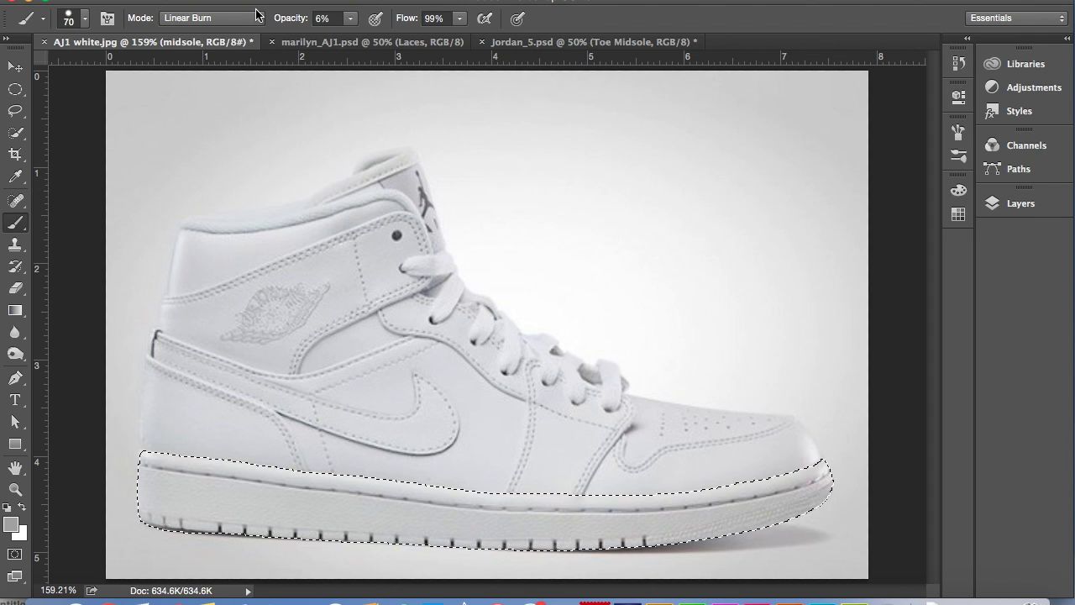
pyautogui.click(217, 22)
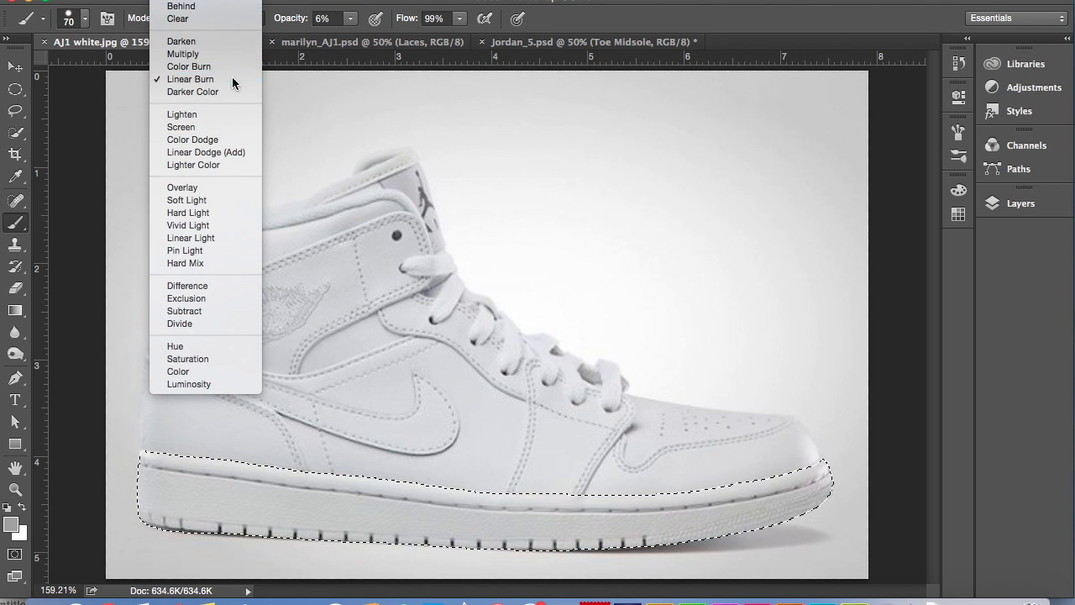
pyautogui.click(191, 79)
pyautogui.click(350, 18)
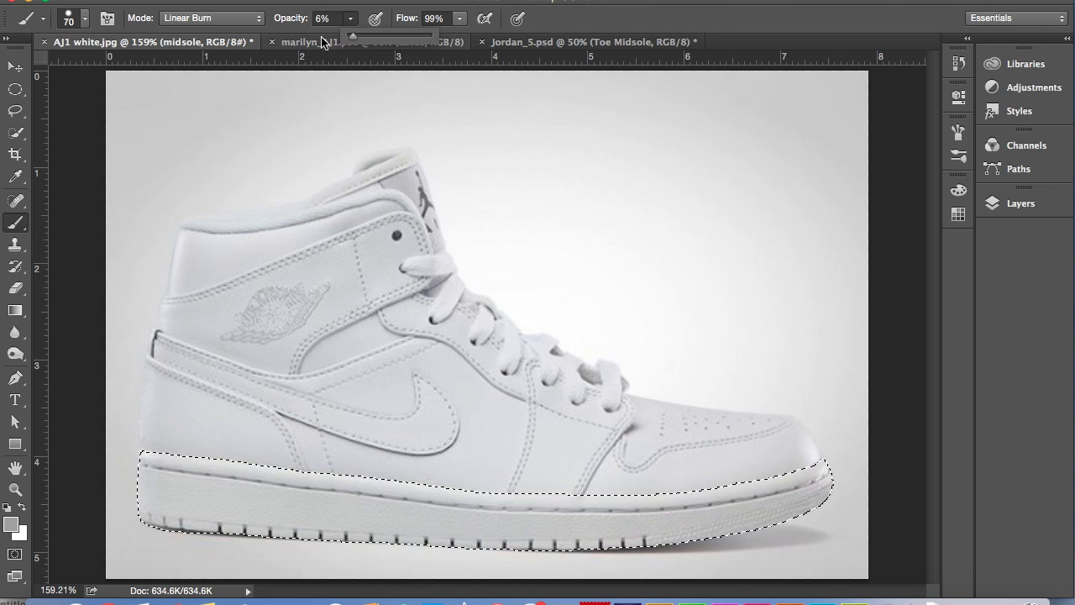
pyautogui.click(392, 37)
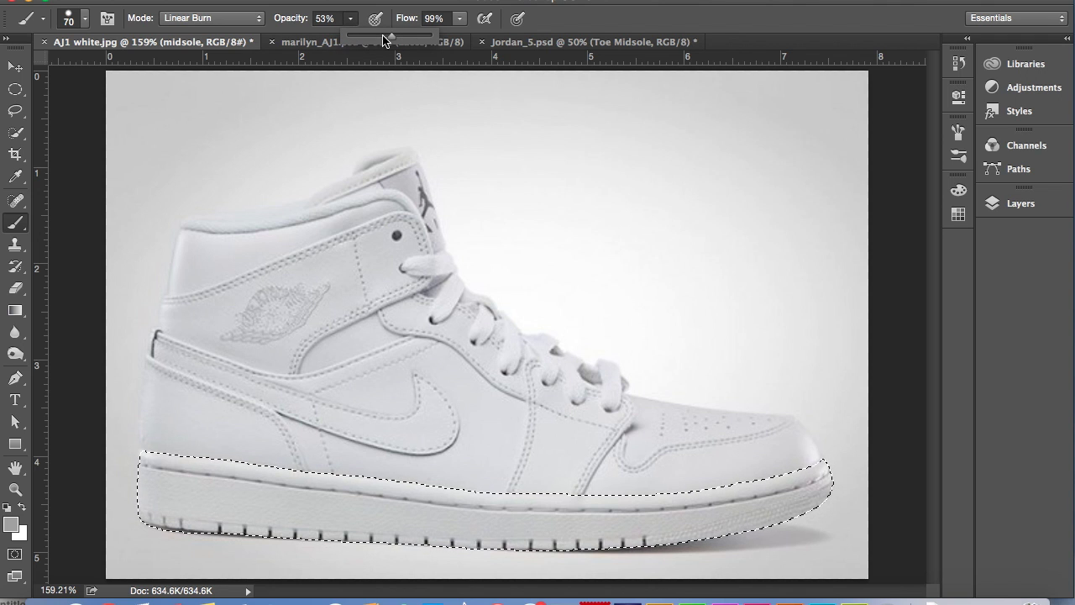
pyautogui.moveTo(391, 37); pyautogui.dragTo(437, 48)
# Step: Lower brush opacity to 50% and paint grey along the midsole from heel to toe
pyautogui.moveTo(311, 500); pyautogui.dragTo(108, 473)
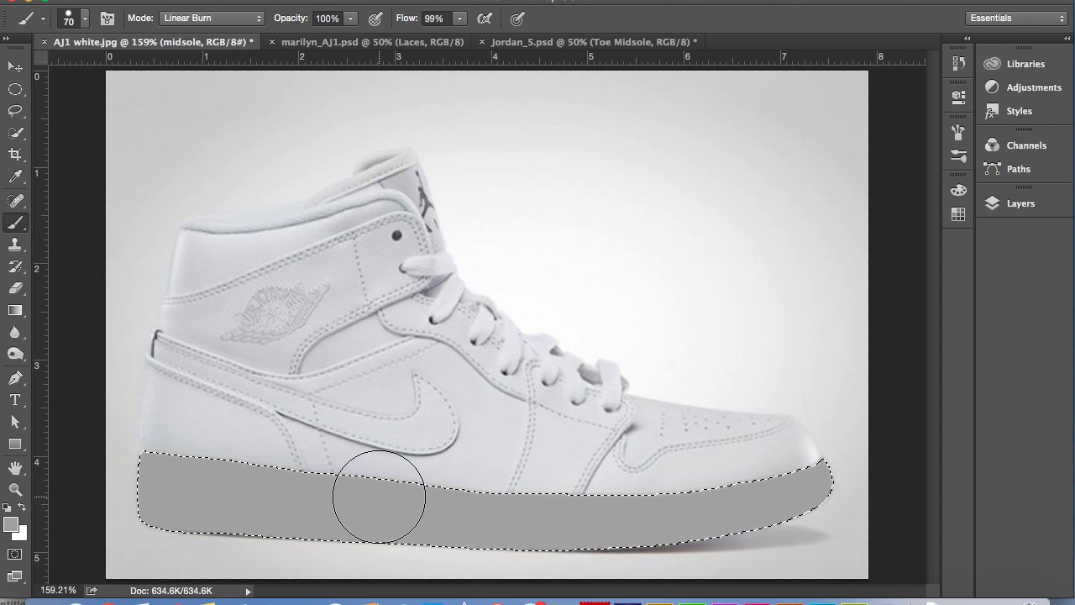
pyautogui.hotkey('ctrl', 'z')
pyautogui.click(350, 17)
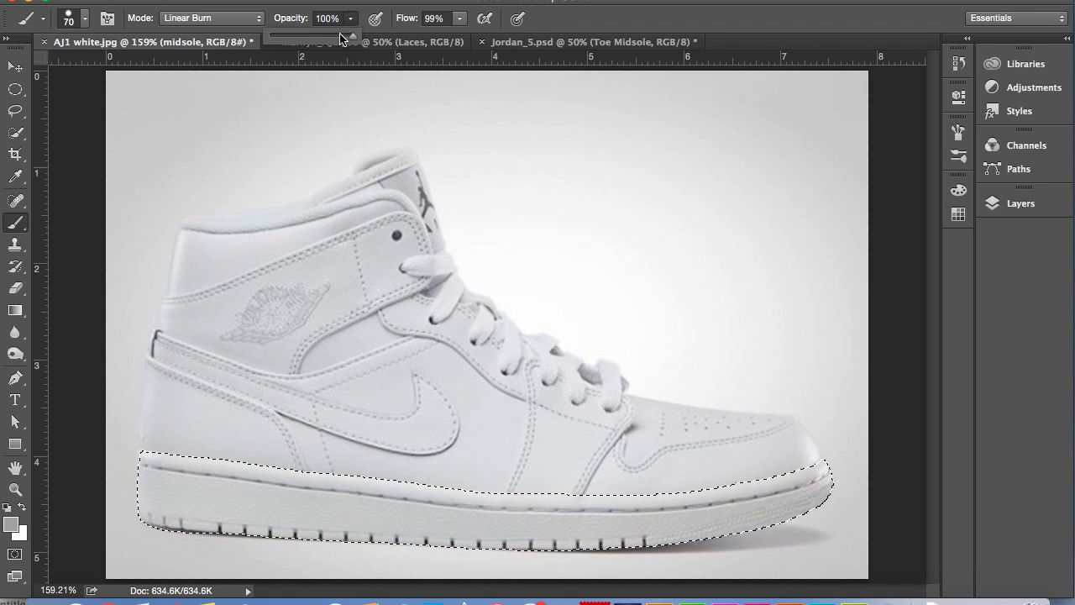
pyautogui.moveTo(341, 38); pyautogui.dragTo(312, 40)
pyautogui.moveTo(160, 473)
pyautogui.mouseDown()
pyautogui.moveTo(157, 523)
pyautogui.moveTo(235, 503)
pyautogui.mouseUp()
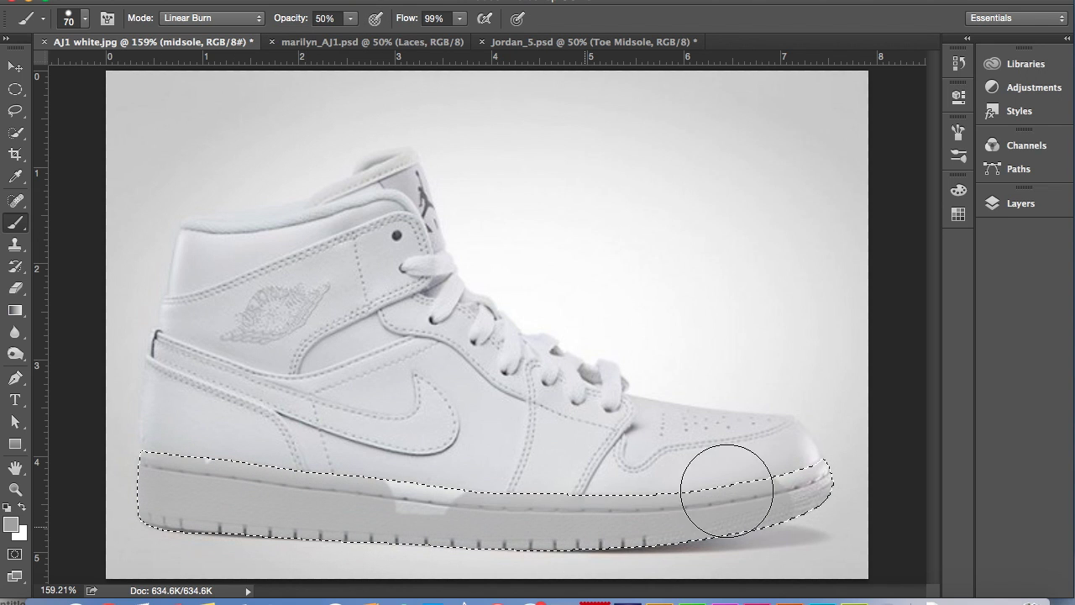
pyautogui.moveTo(726, 490); pyautogui.dragTo(810, 486)
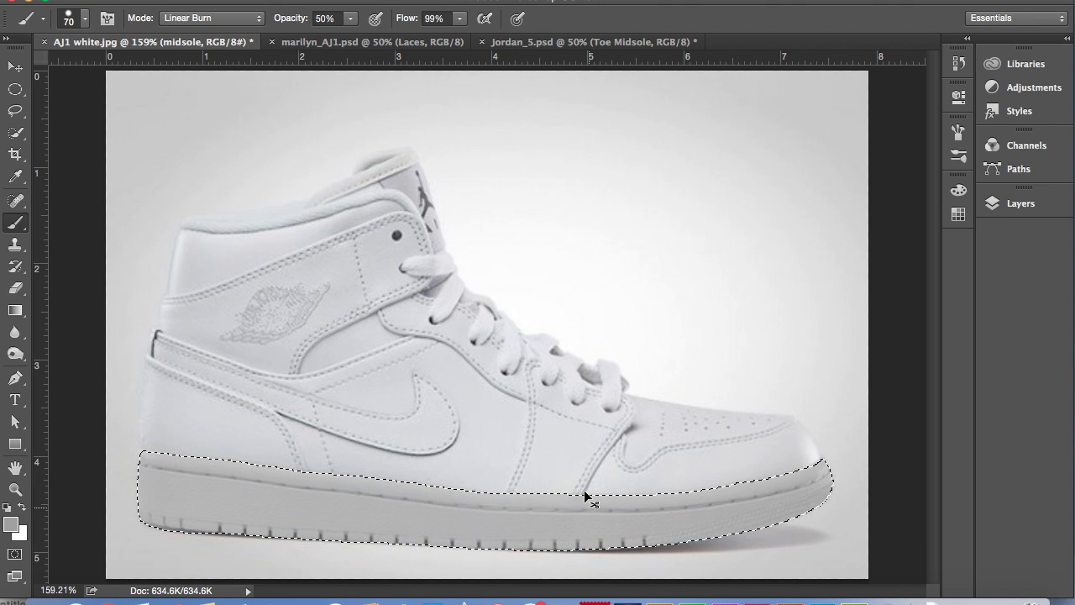
# Step: Pick dark purple from Swatches and paint the midsole from toe to heel
pyautogui.click(970, 217)
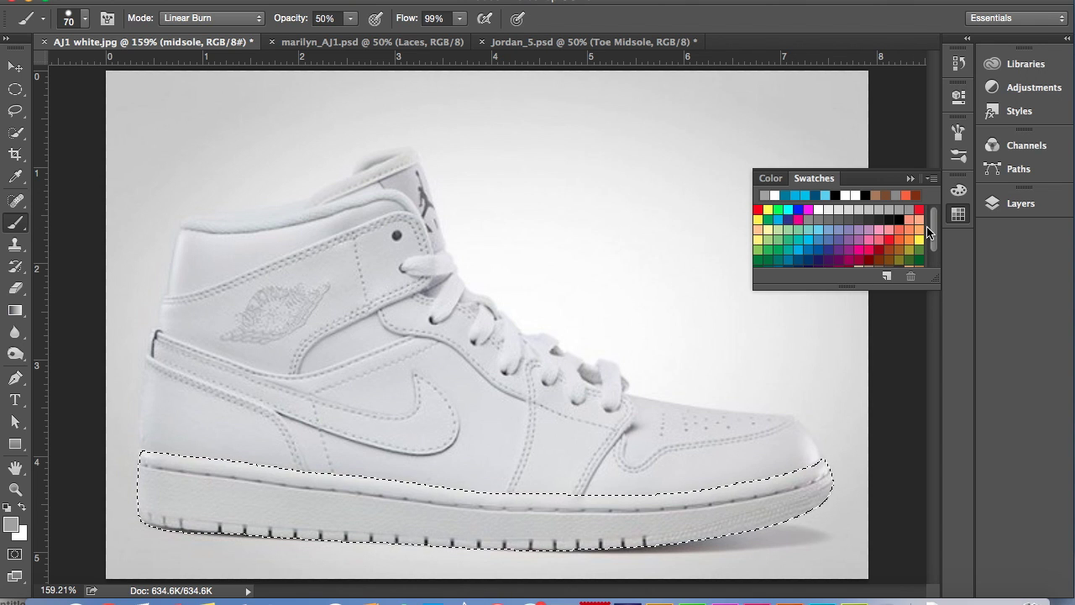
pyautogui.moveTo(936, 232); pyautogui.dragTo(939, 277)
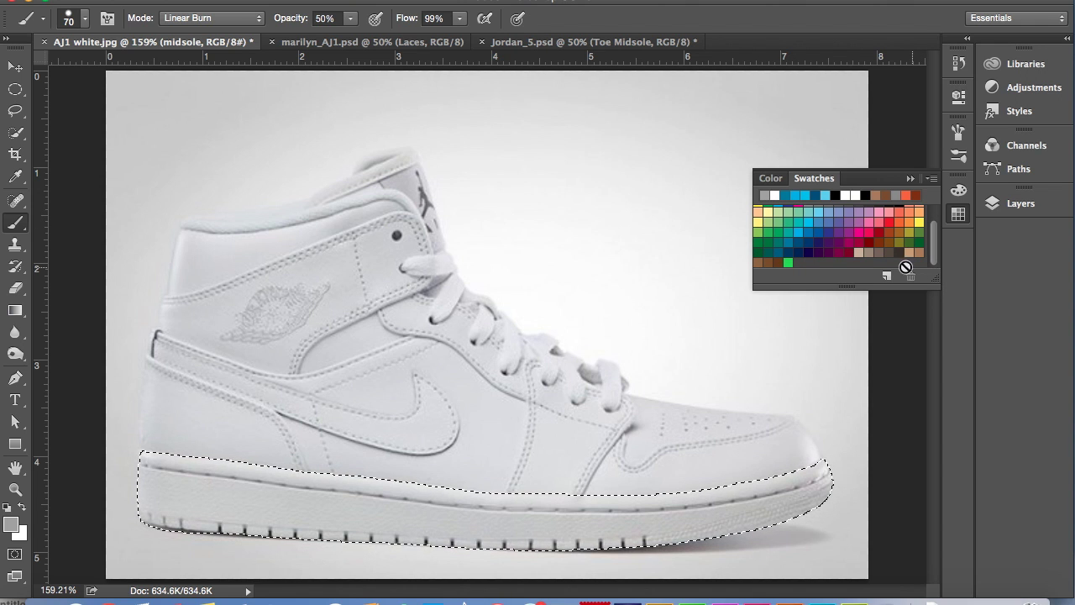
pyautogui.click(832, 242)
pyautogui.click(781, 500)
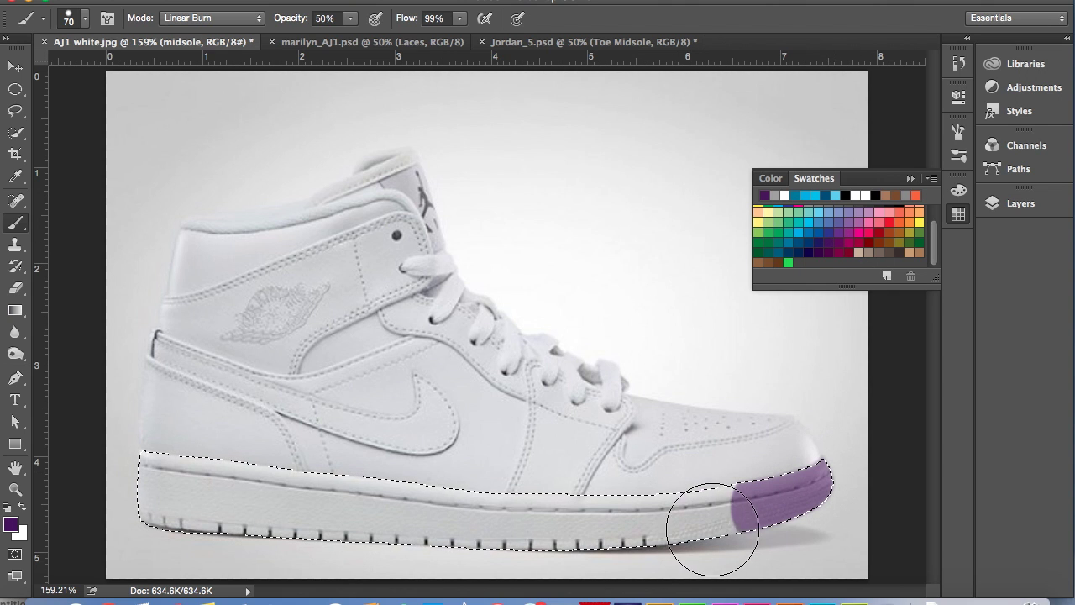
pyautogui.moveTo(249, 508); pyautogui.dragTo(109, 468)
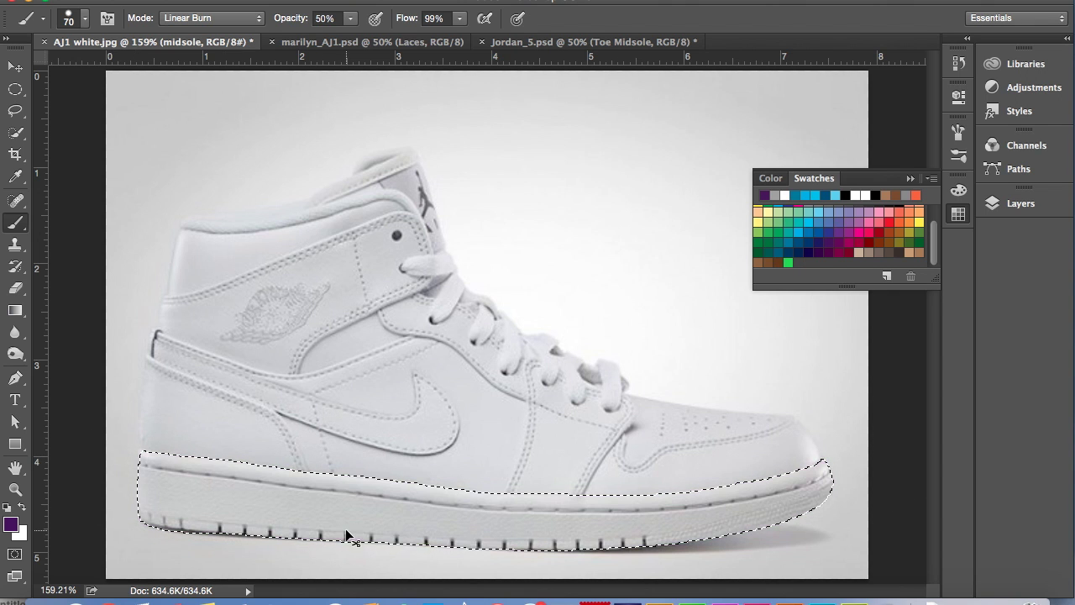
# Step: Repaint the purple midsole at 76% and then 91% opacity, undoing both attempts
pyautogui.click(350, 19)
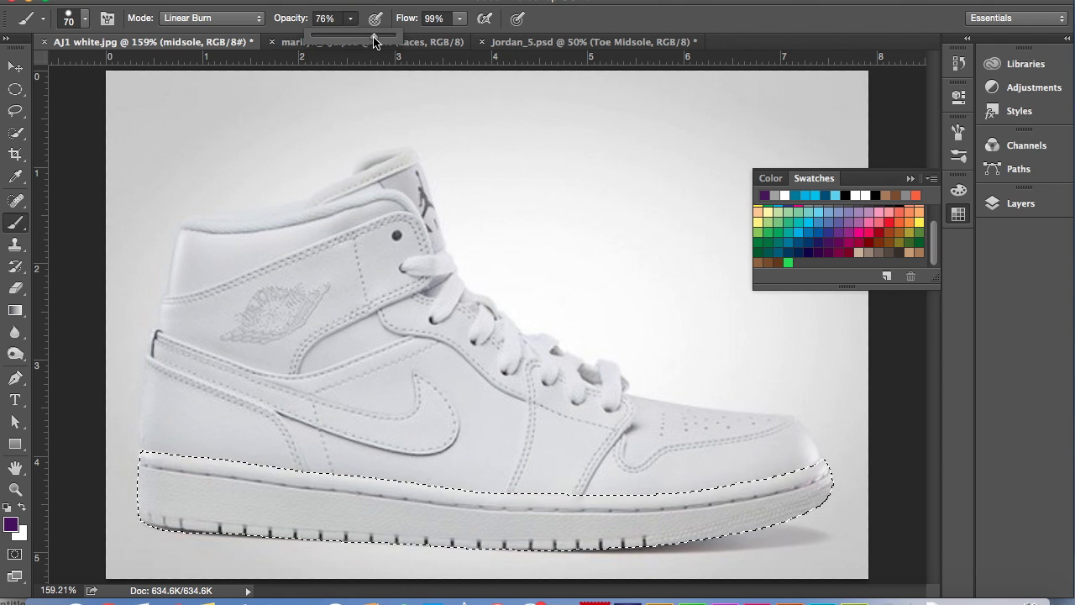
pyautogui.moveTo(804, 458); pyautogui.dragTo(689, 494)
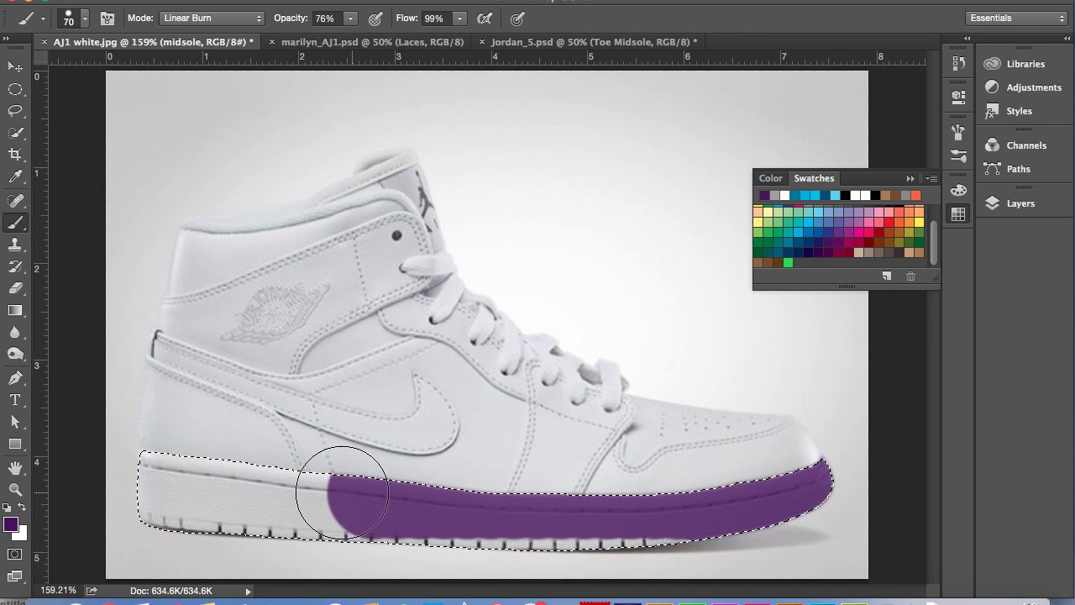
pyautogui.moveTo(342, 493)
pyautogui.mouseDown()
pyautogui.moveTo(210, 467)
pyautogui.moveTo(115, 456)
pyautogui.mouseUp()
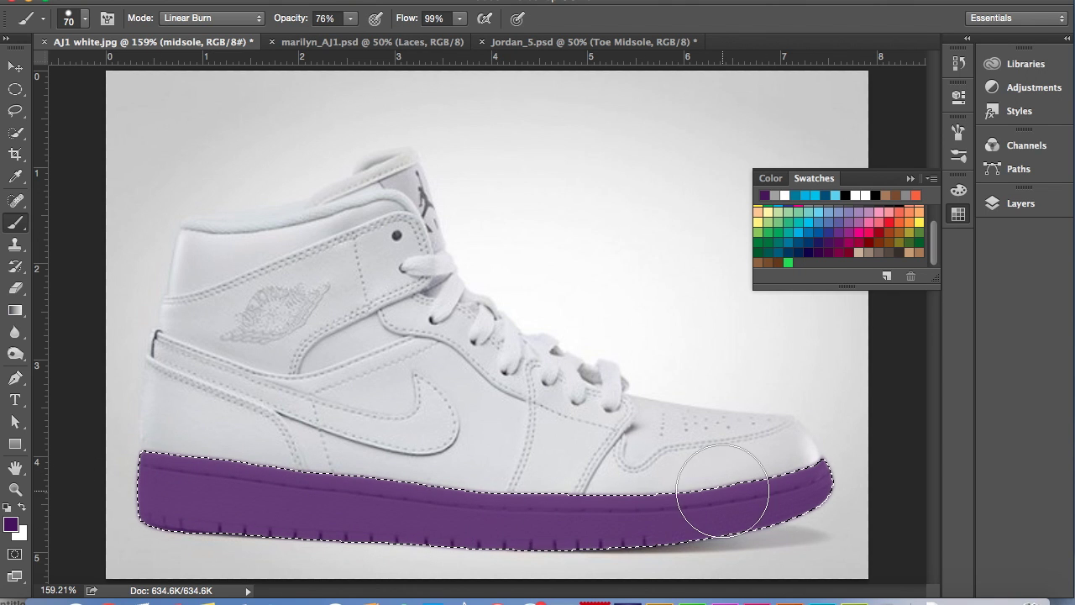
pyautogui.hotkey('ctrl', 'z')
pyautogui.click(349, 20)
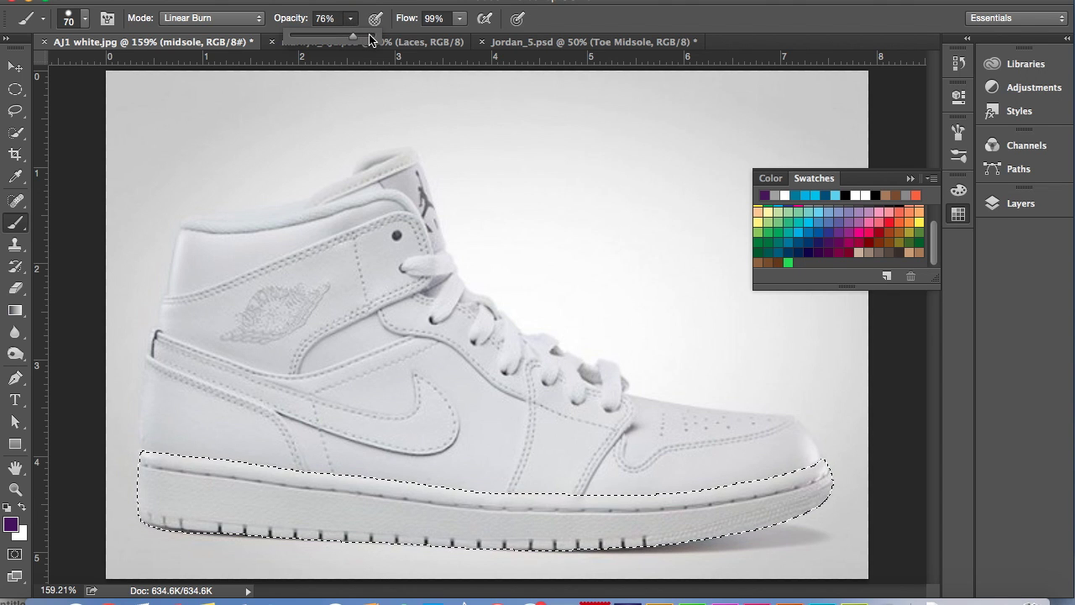
pyautogui.moveTo(365, 41); pyautogui.dragTo(376, 40)
pyautogui.click(805, 471)
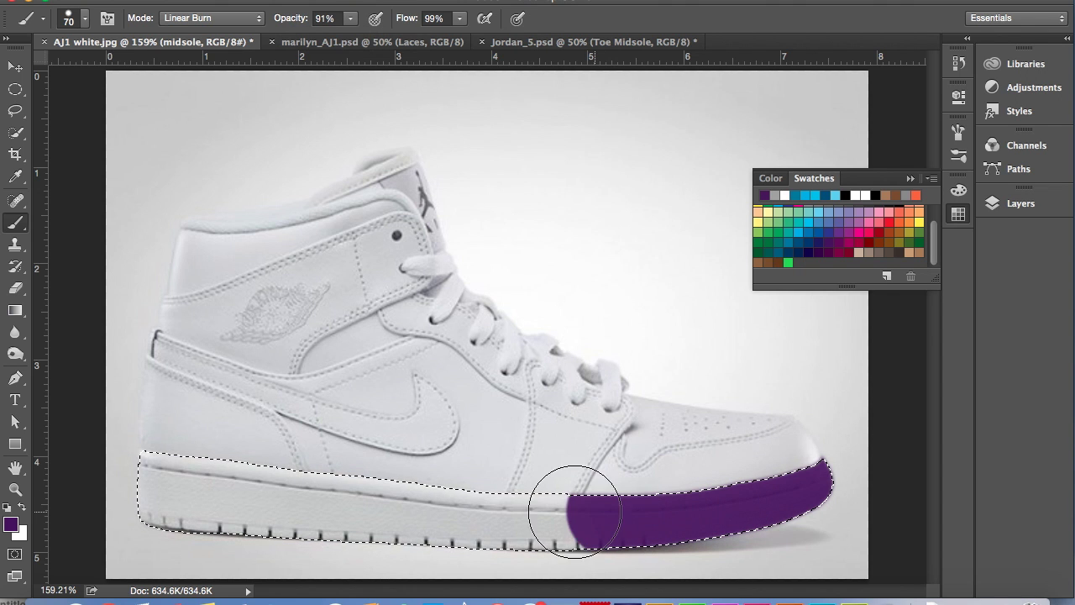
pyautogui.click(169, 484)
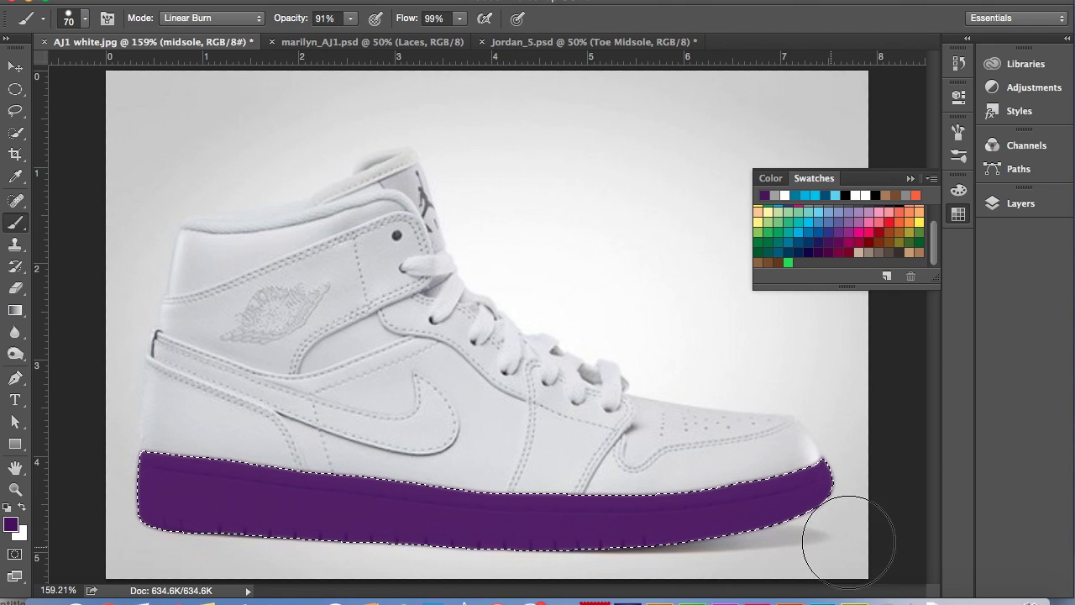
pyautogui.hotkey('ctrl', 'z')
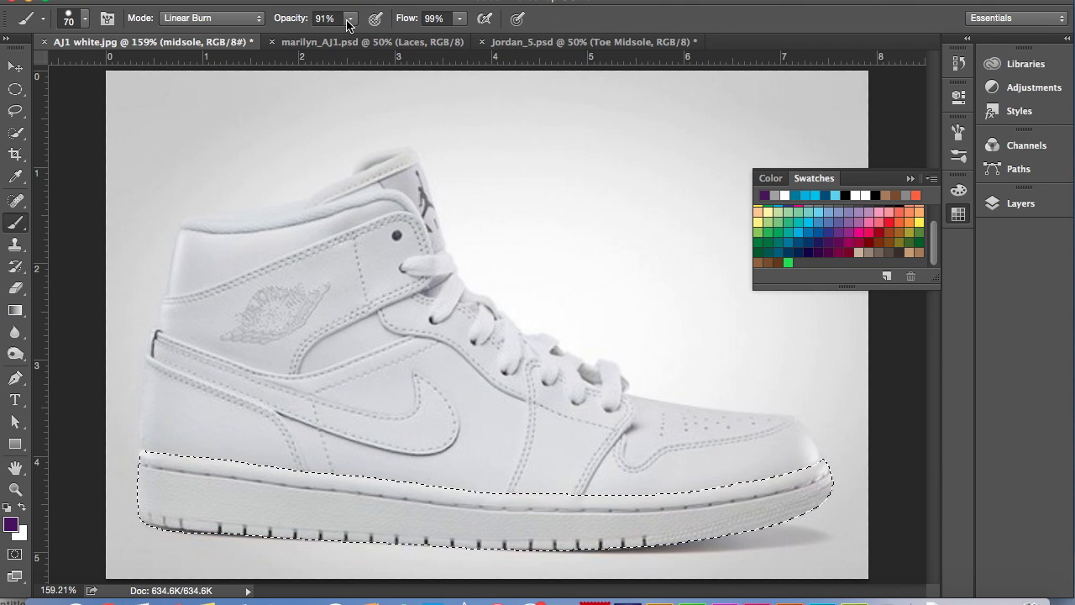
# Step: Try the purple midsole at 85% opacity, lower it slightly, and undo again
pyautogui.click(349, 18)
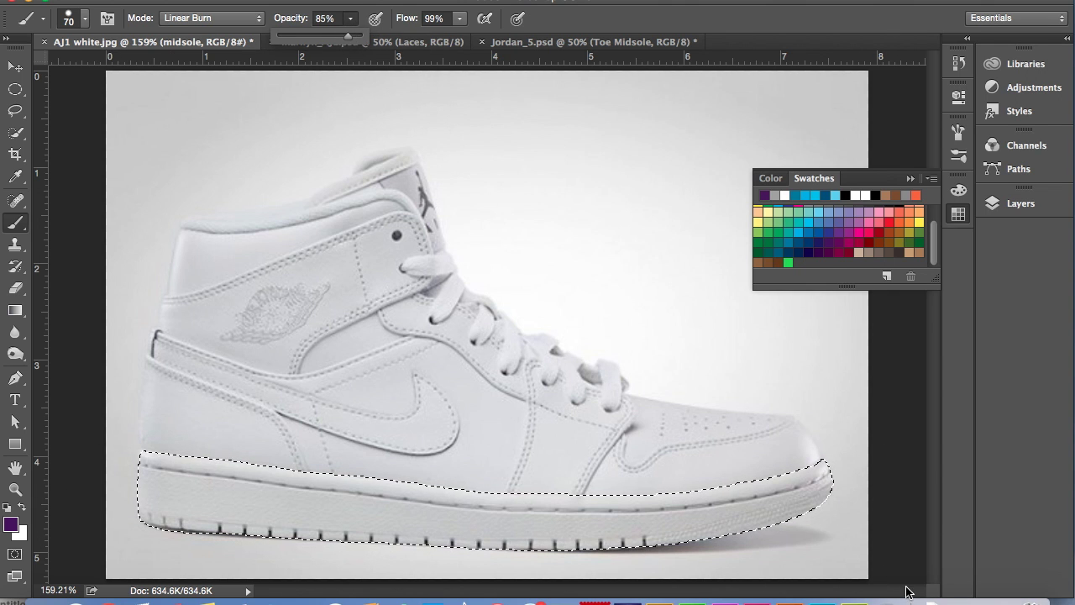
pyautogui.moveTo(827, 479)
pyautogui.mouseDown()
pyautogui.moveTo(751, 519)
pyautogui.moveTo(627, 515)
pyautogui.mouseUp()
pyautogui.moveTo(342, 515); pyautogui.dragTo(96, 492)
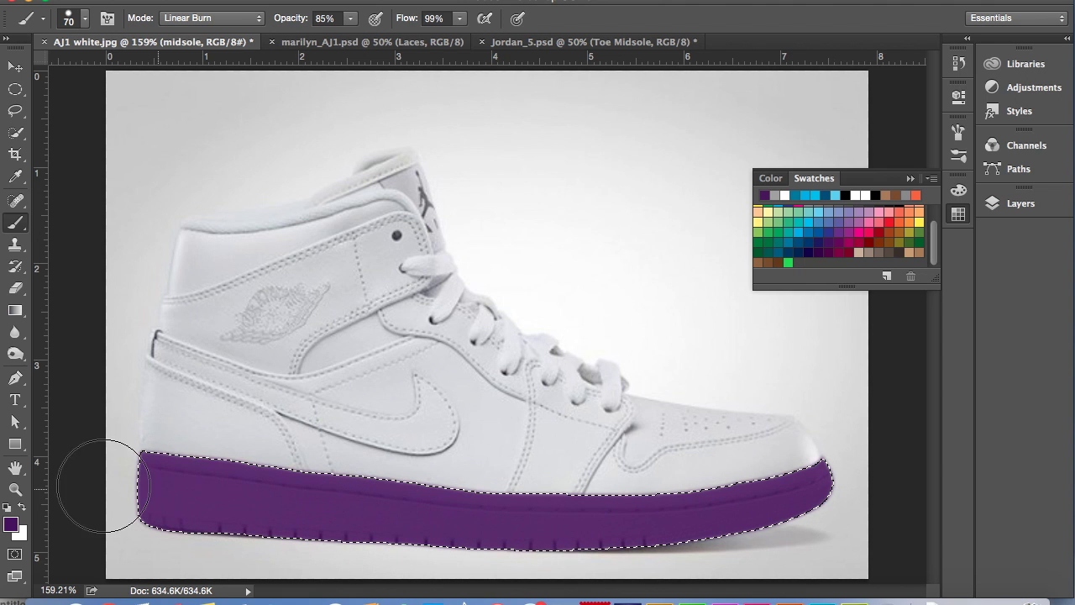
pyautogui.click(350, 18)
pyautogui.moveTo(347, 40); pyautogui.dragTo(348, 37)
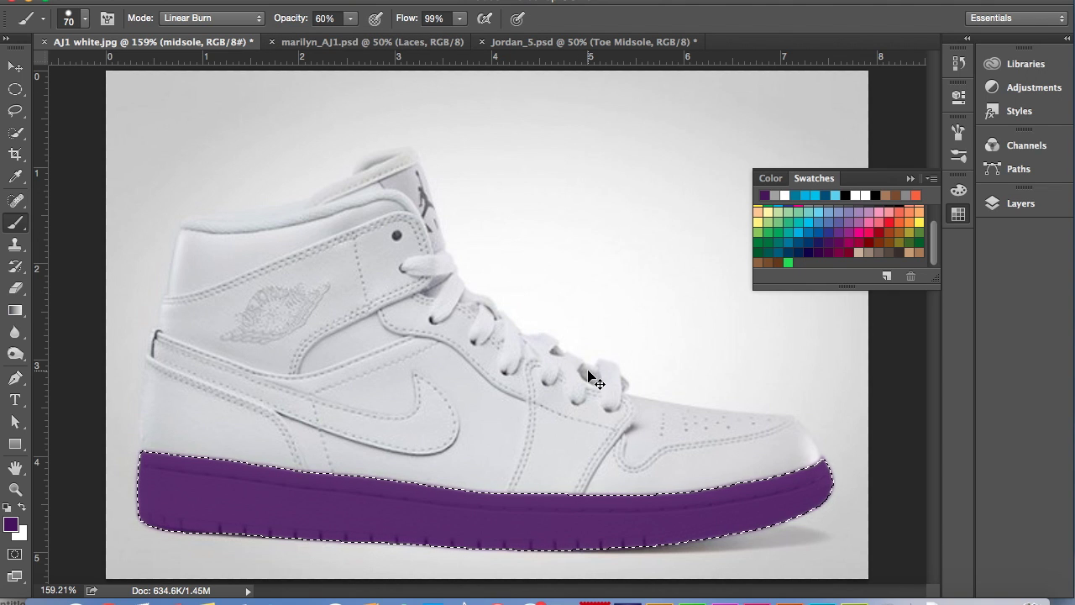
pyautogui.hotkey('ctrl', 'z')
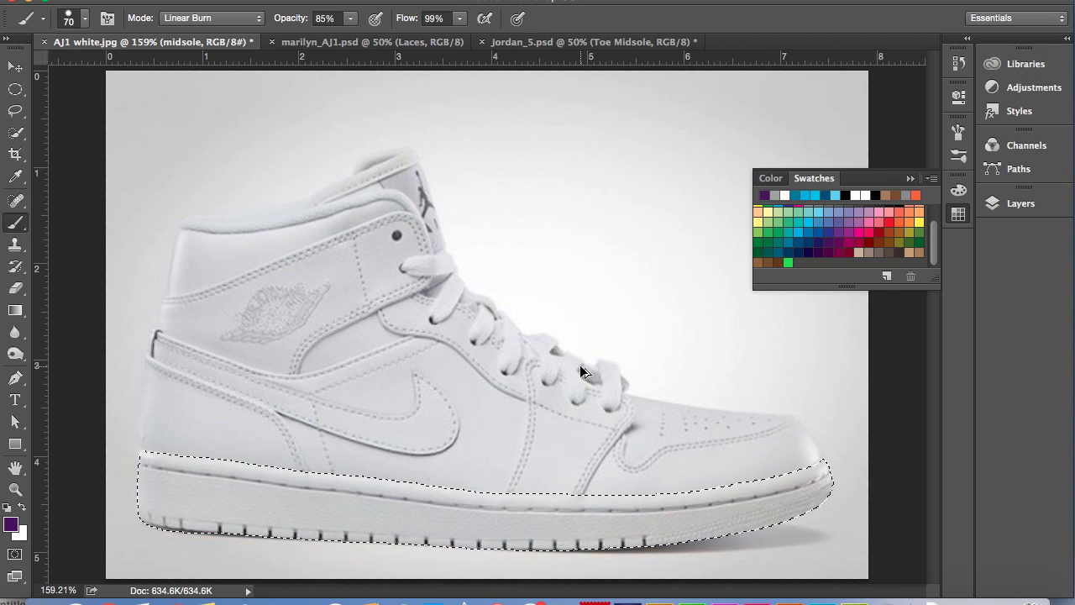
# Step: Paint the whole midsole purple at 60% opacity and collapse the Swatches panel
pyautogui.click(351, 18)
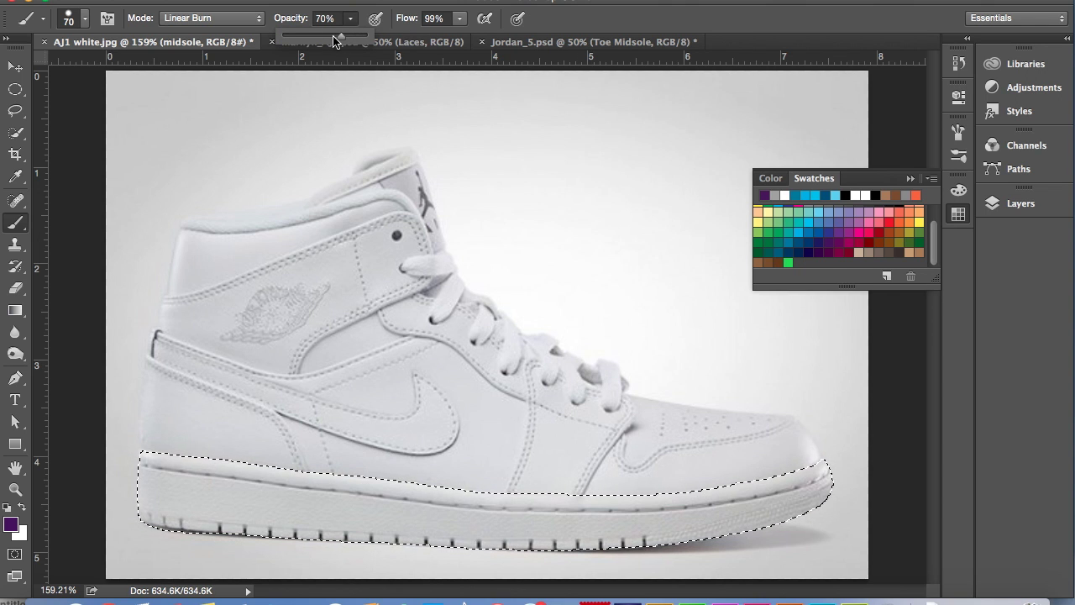
pyautogui.click(819, 483)
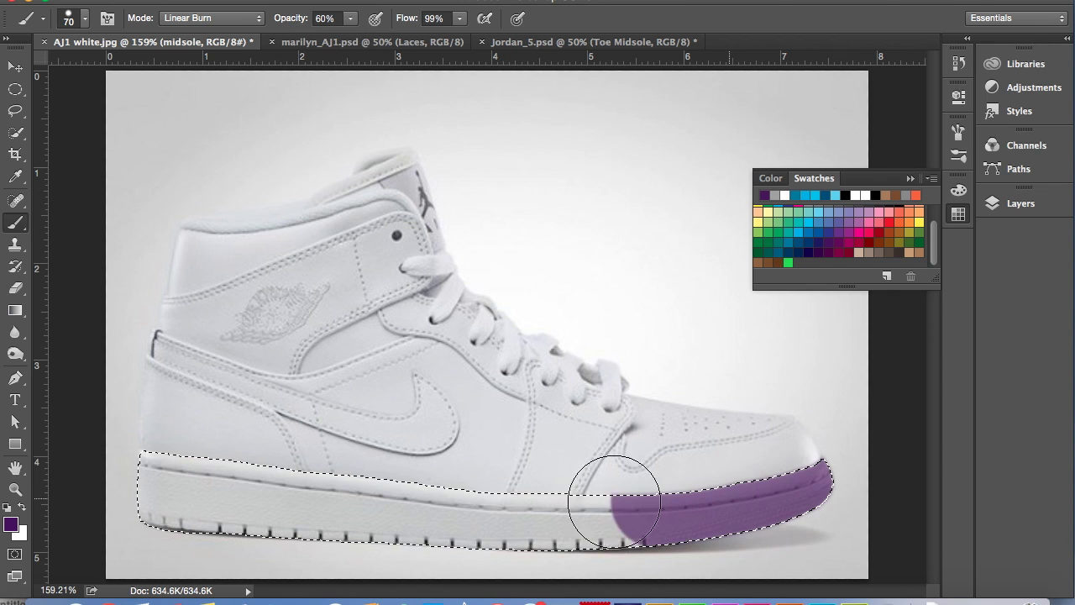
pyautogui.moveTo(340, 508)
pyautogui.mouseDown()
pyautogui.moveTo(123, 489)
pyautogui.moveTo(199, 485)
pyautogui.mouseUp()
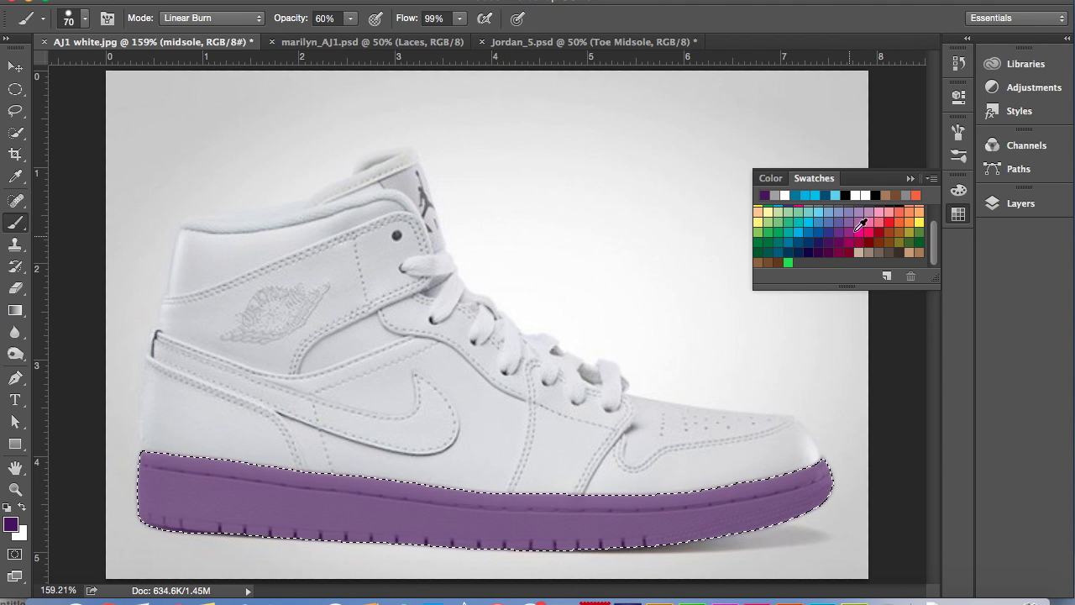
pyautogui.click(911, 181)
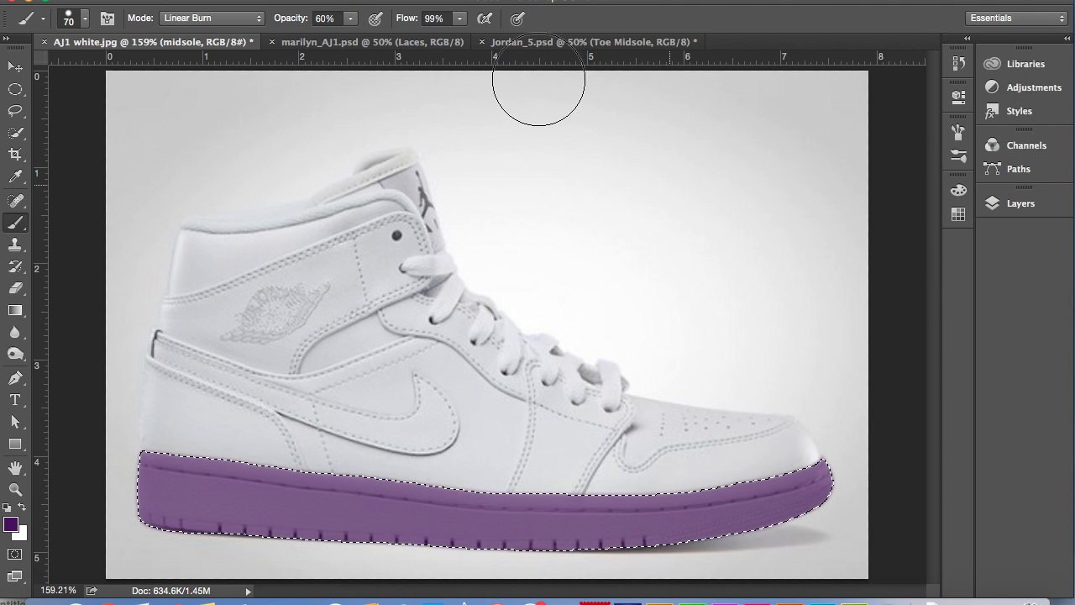
# Step: Bring up the Open dialog and browse Communications before returning to Downloads
pyautogui.click(126, 1)
pyautogui.click(147, 9)
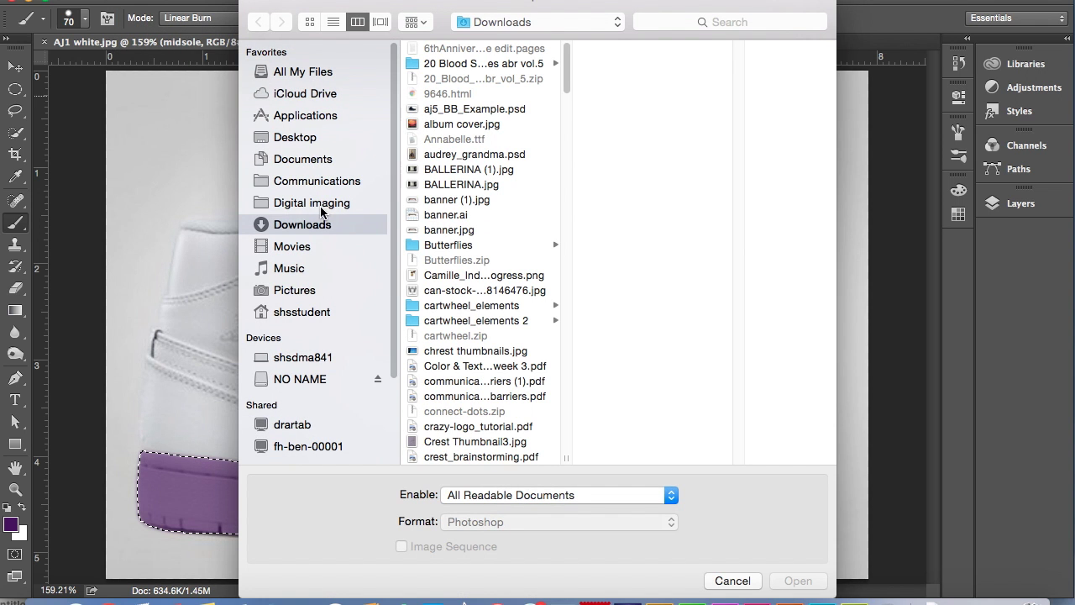
pyautogui.click(328, 179)
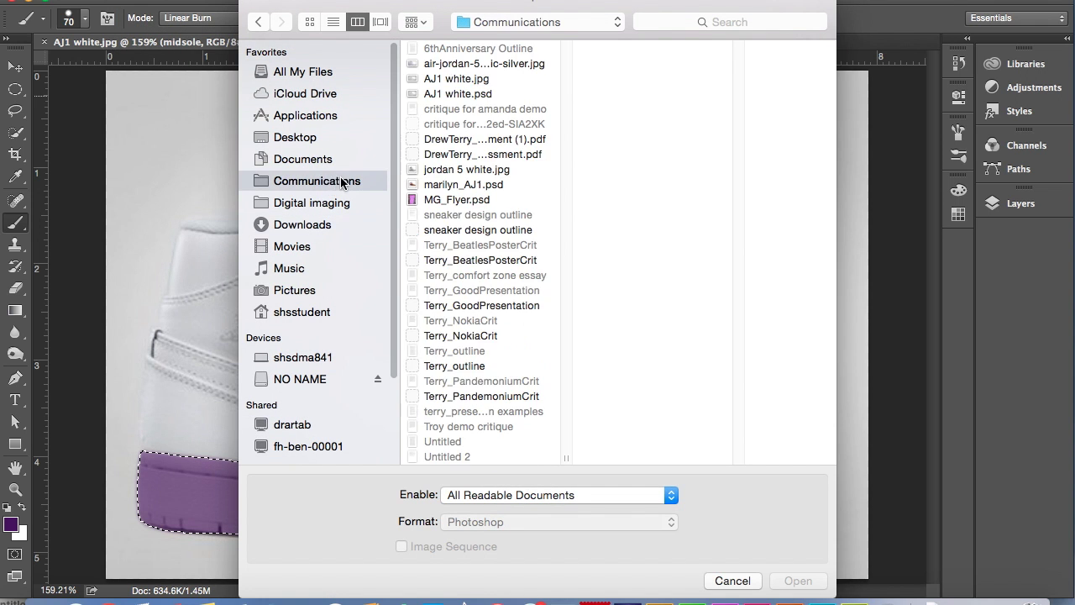
pyautogui.click(487, 94)
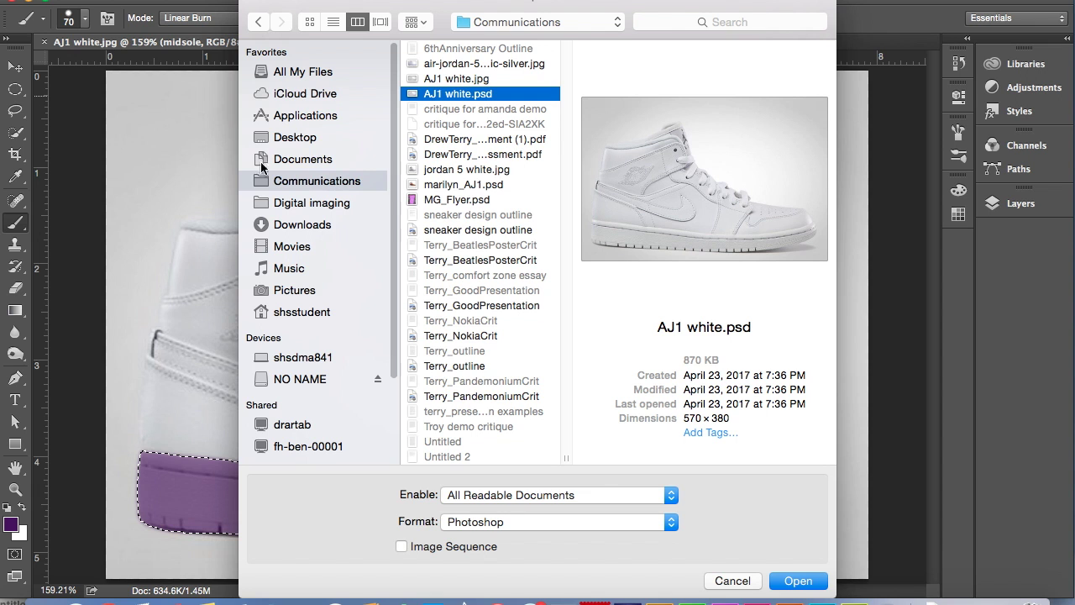
pyautogui.click(319, 225)
# Step: Scroll the Downloads list and open JORDAN_1 (1).psd
pyautogui.scroll(-20, 504, 291)
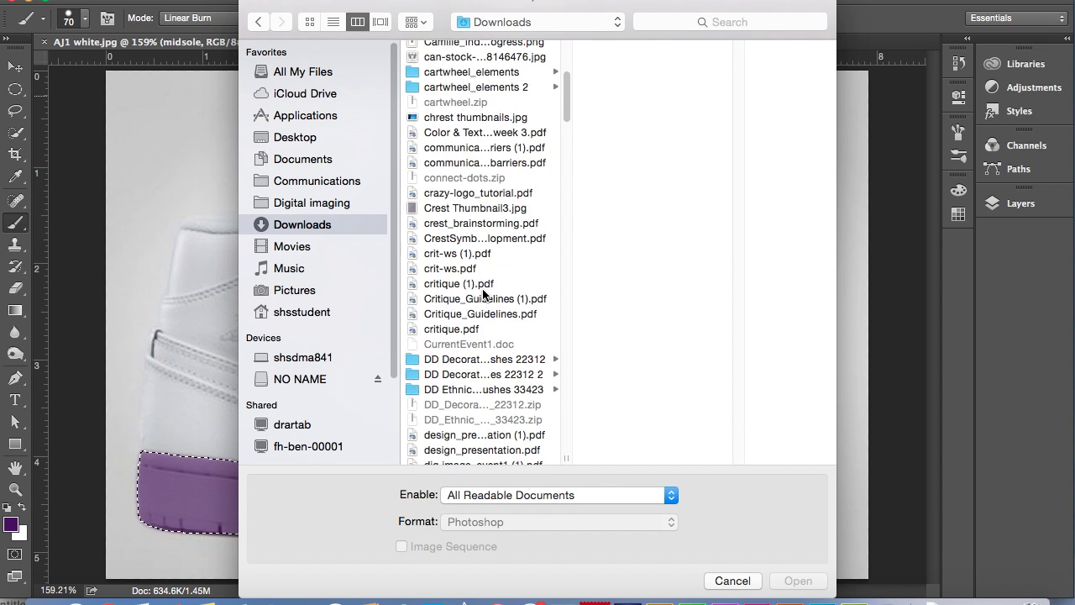
pyautogui.scroll(-5, 485, 291)
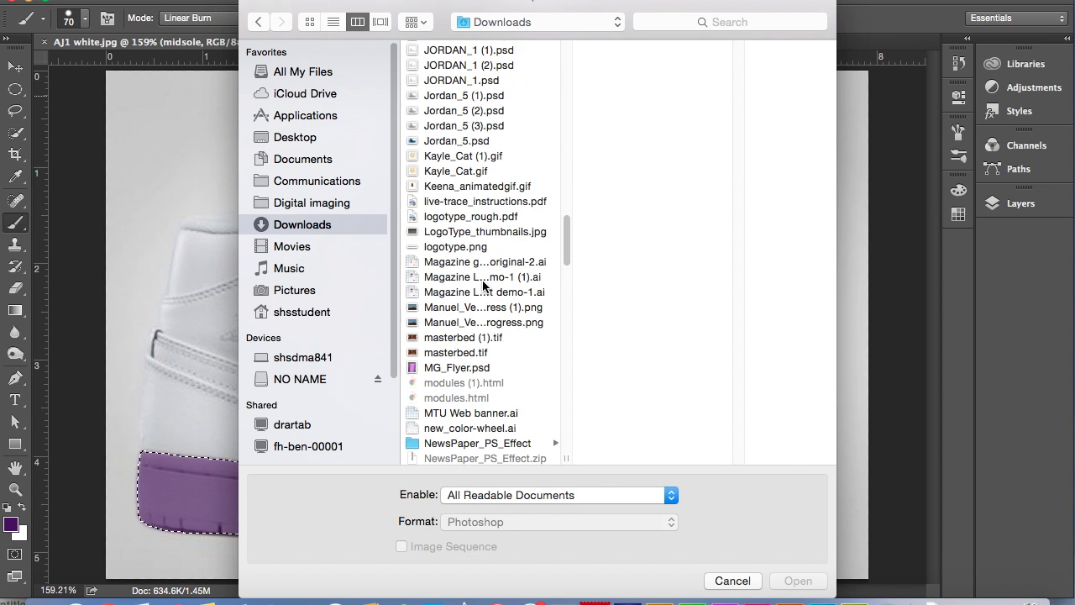
pyautogui.scroll(-20, 471, 215)
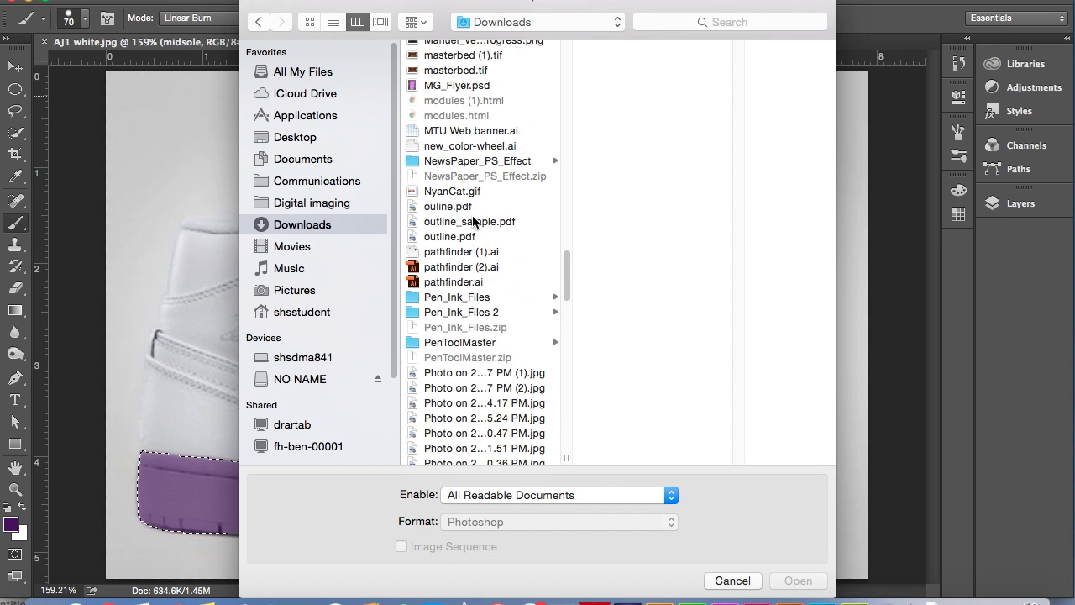
pyautogui.scroll(-4, 475, 221)
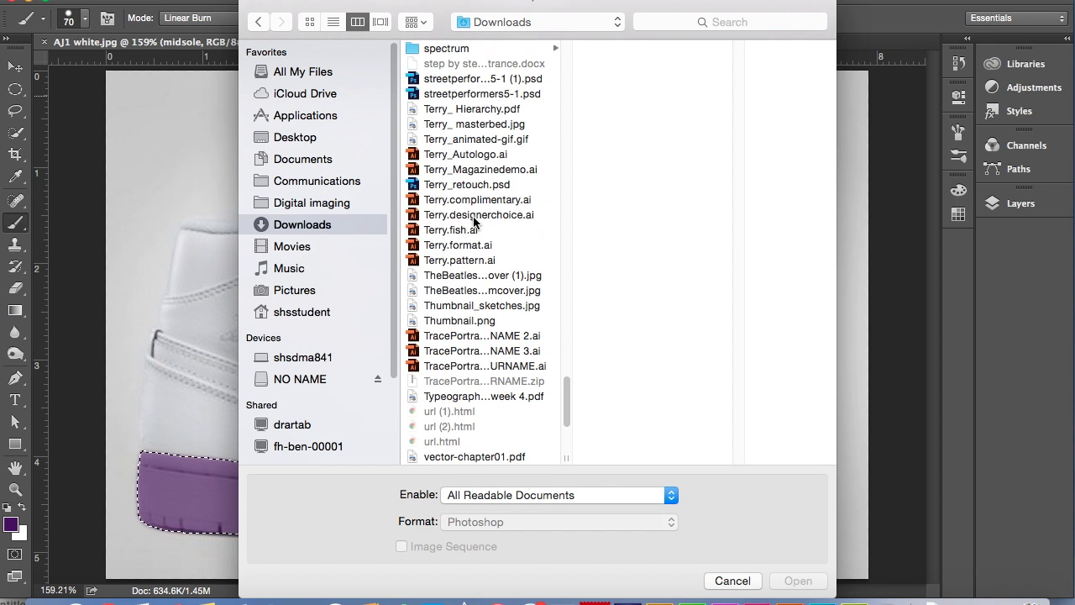
pyautogui.scroll(15, 471, 187)
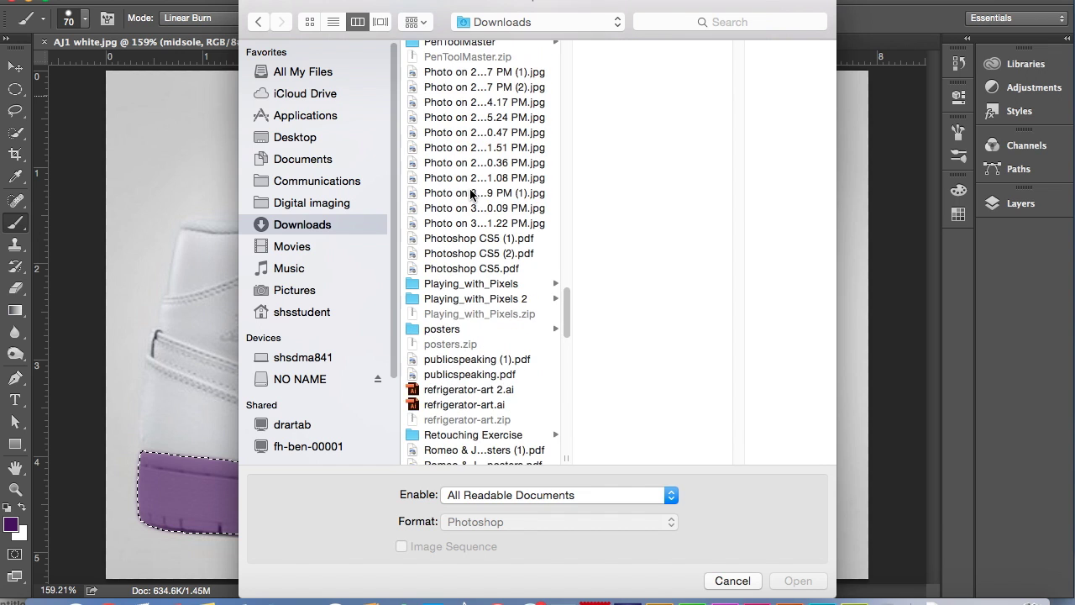
pyautogui.scroll(12, 486, 210)
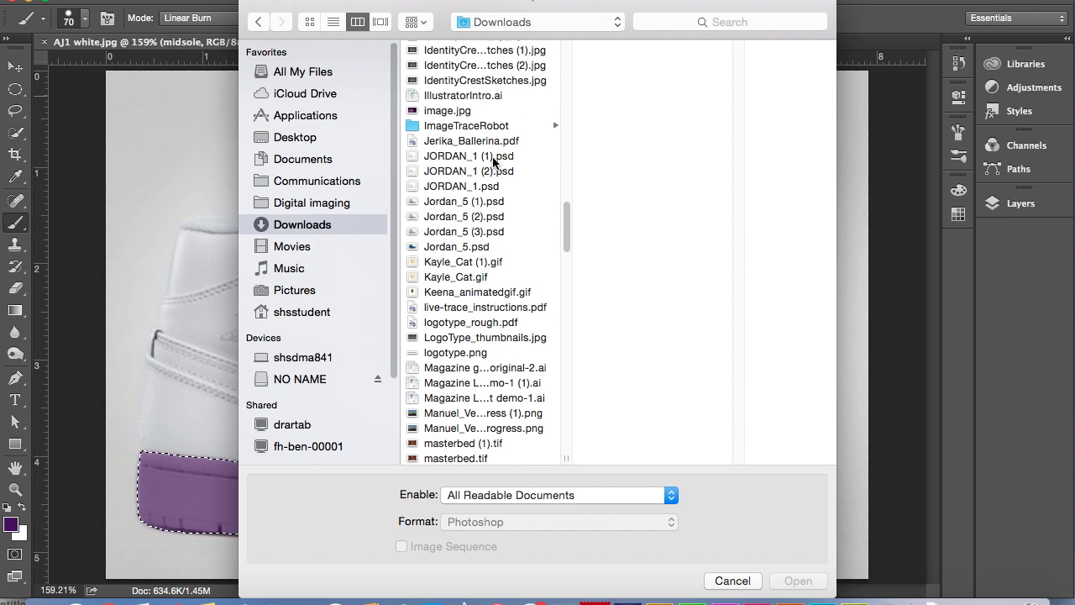
pyautogui.click(496, 158)
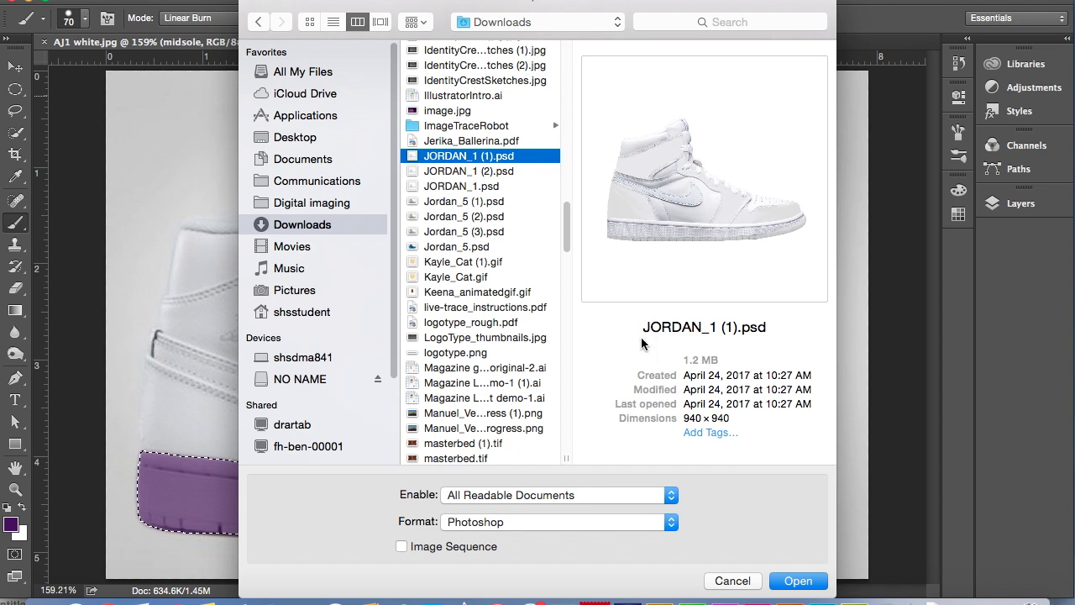
pyautogui.click(811, 582)
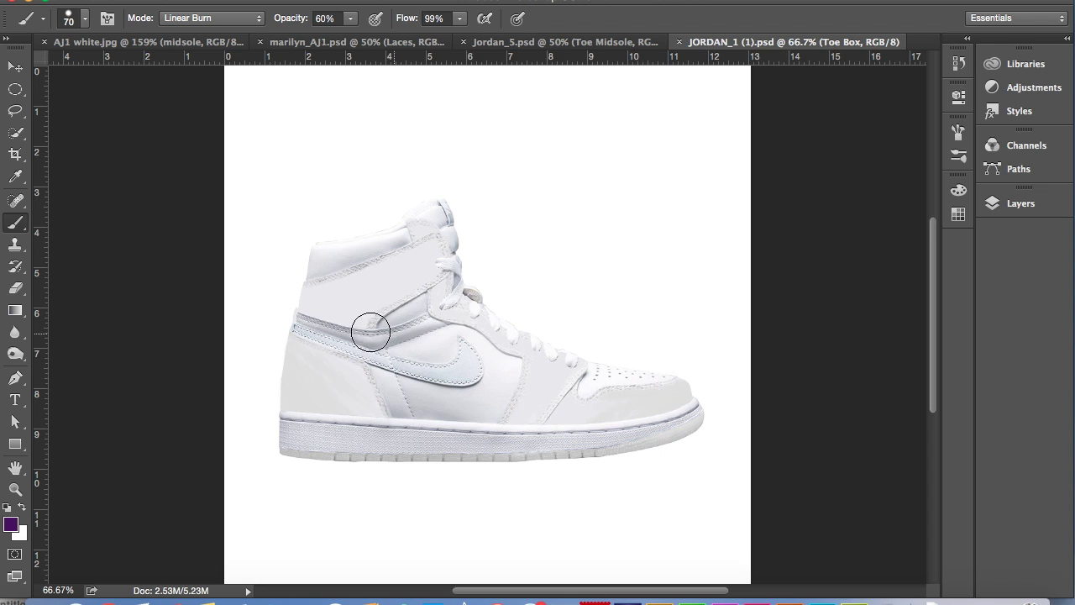
# Step: Paint the Laces and Heel Piece layers of the template purple
pyautogui.click(989, 198)
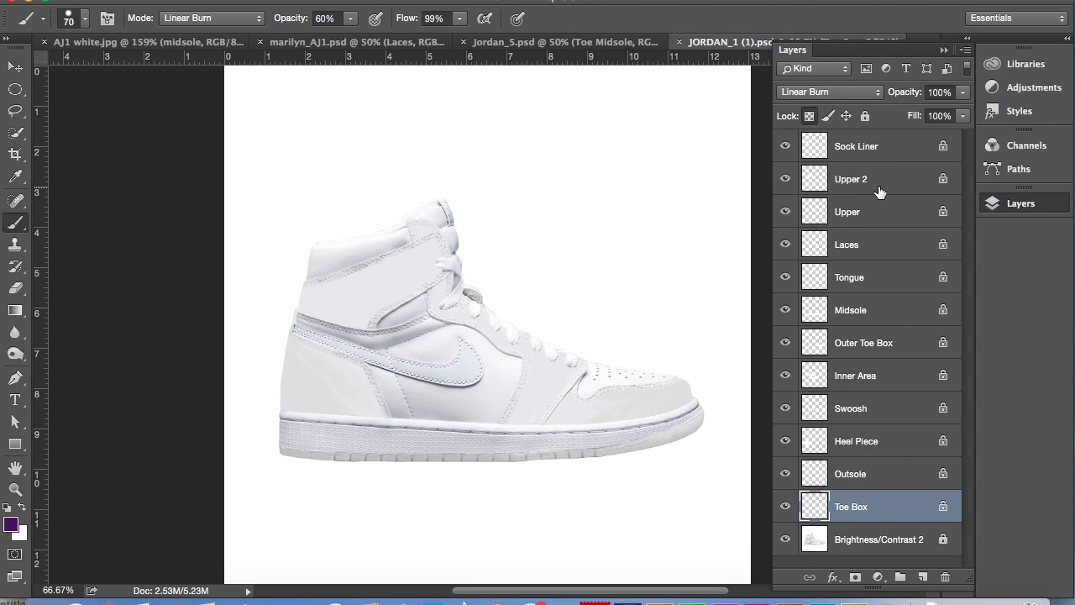
pyautogui.click(861, 148)
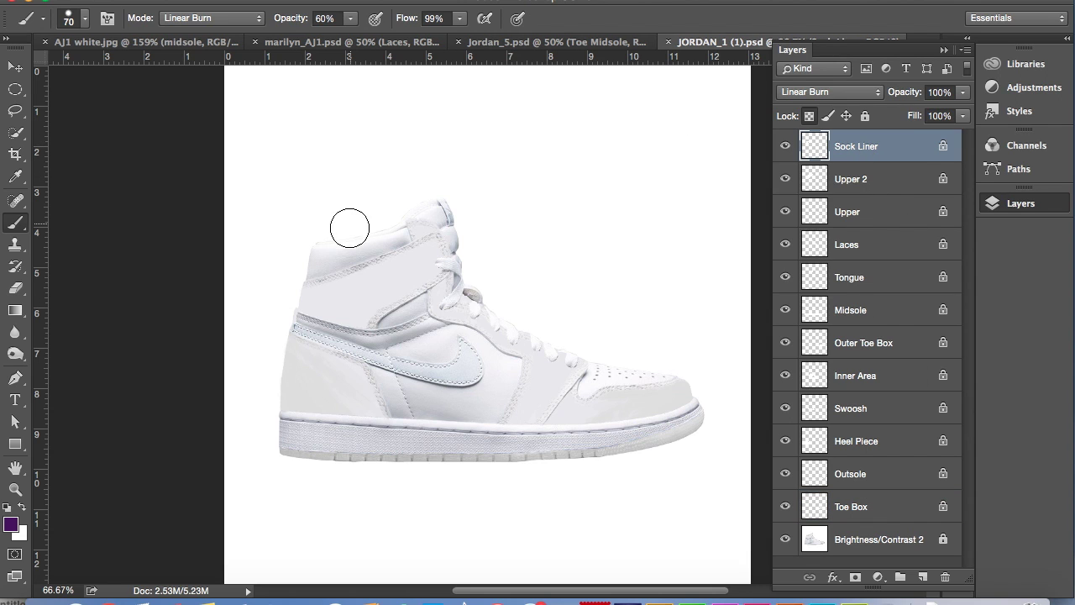
pyautogui.click(866, 252)
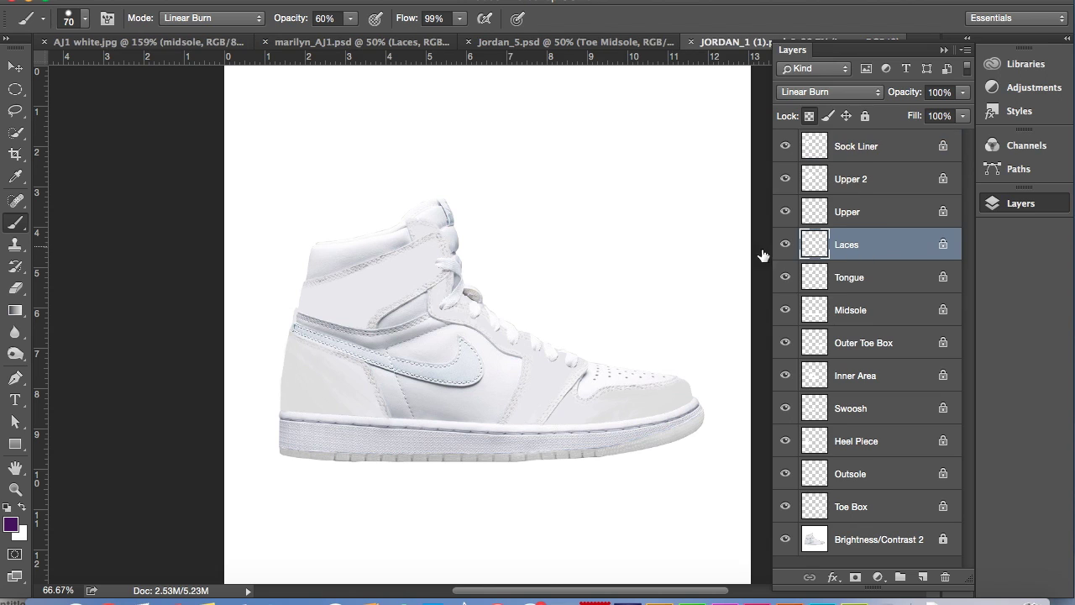
pyautogui.moveTo(529, 312)
pyautogui.mouseDown()
pyautogui.moveTo(436, 287)
pyautogui.moveTo(530, 364)
pyautogui.moveTo(468, 266)
pyautogui.moveTo(468, 311)
pyautogui.mouseUp()
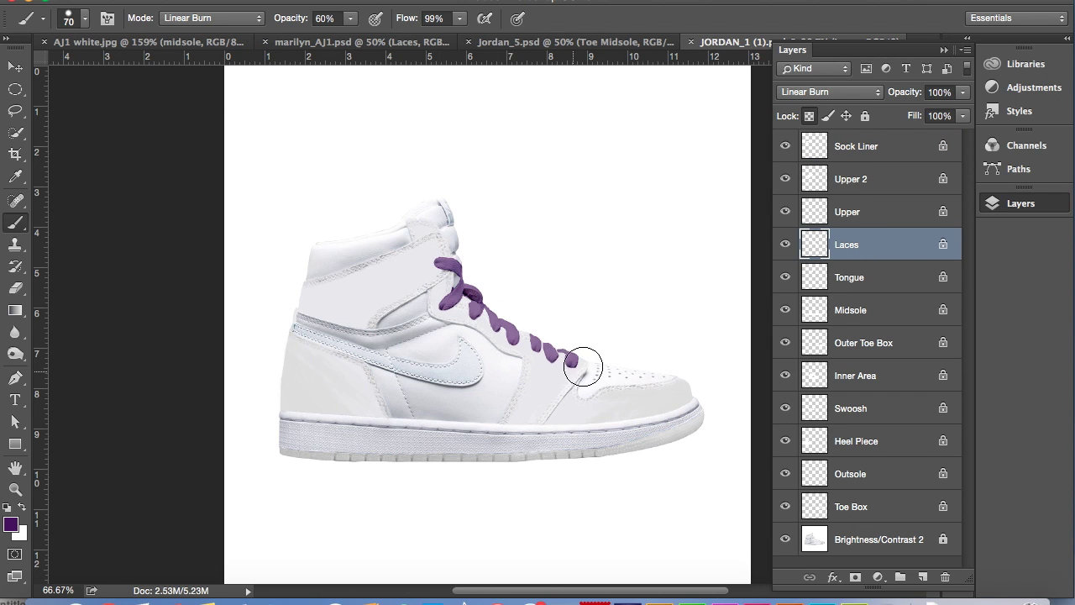
pyautogui.click(880, 450)
pyautogui.moveTo(305, 378)
pyautogui.mouseDown()
pyautogui.moveTo(372, 388)
pyautogui.moveTo(316, 393)
pyautogui.moveTo(274, 371)
pyautogui.moveTo(289, 407)
pyautogui.moveTo(278, 416)
pyautogui.moveTo(333, 407)
pyautogui.moveTo(380, 424)
pyautogui.mouseUp()
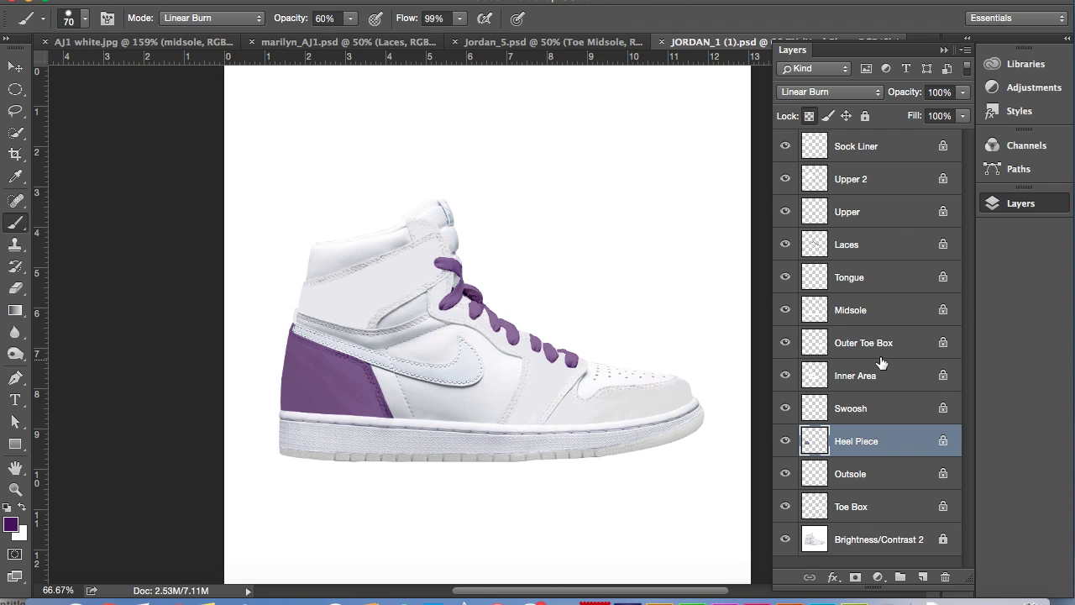
# Step: Paint the Midsole layer and the Upper side panel purple
pyautogui.click(873, 507)
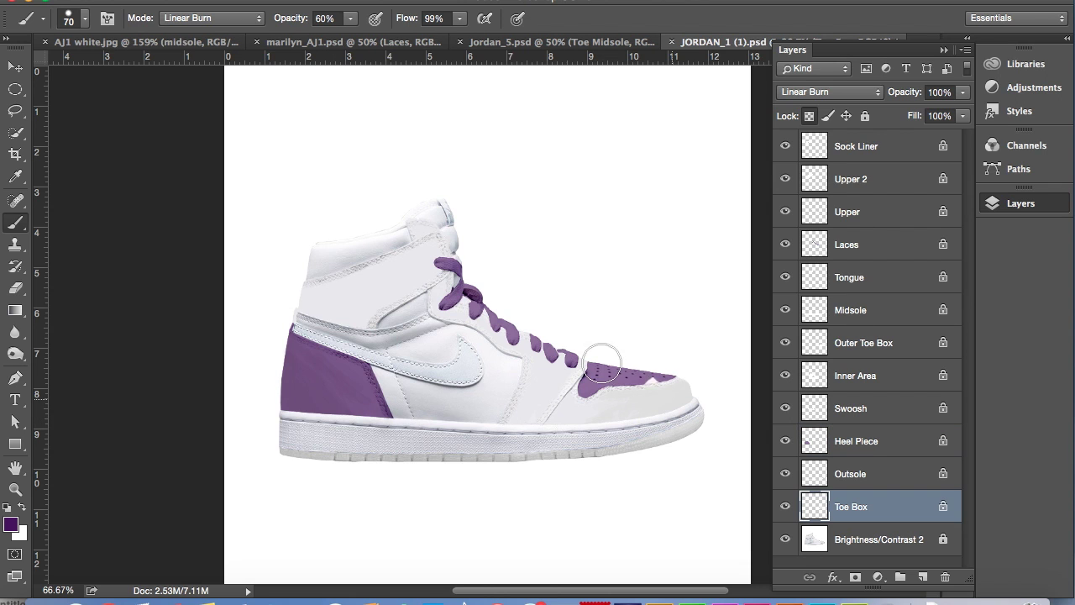
pyautogui.click(872, 310)
pyautogui.moveTo(248, 426); pyautogui.dragTo(688, 424)
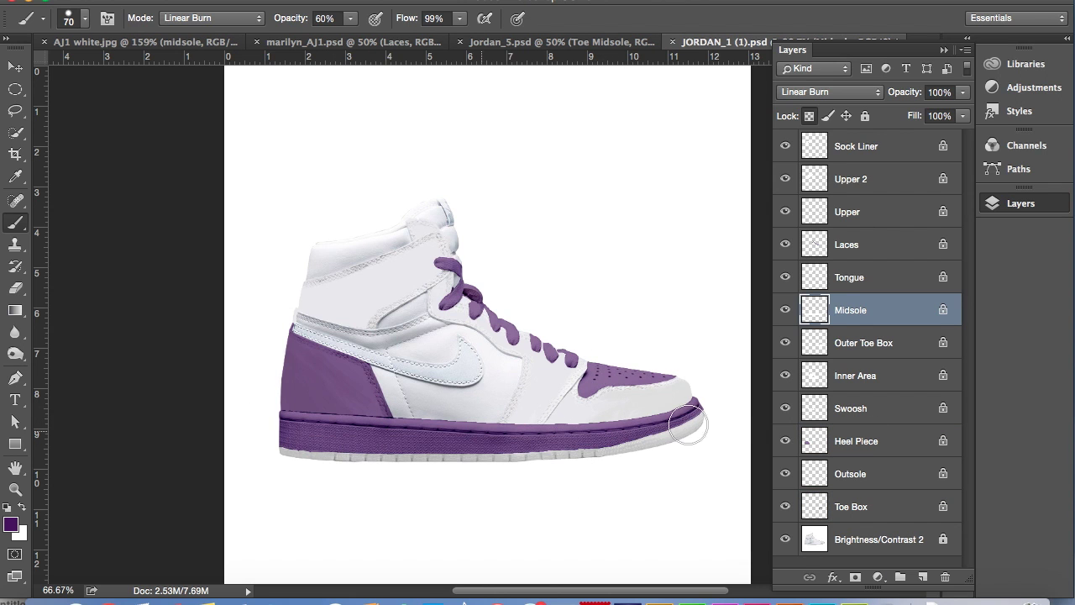
pyautogui.click(850, 476)
pyautogui.click(874, 408)
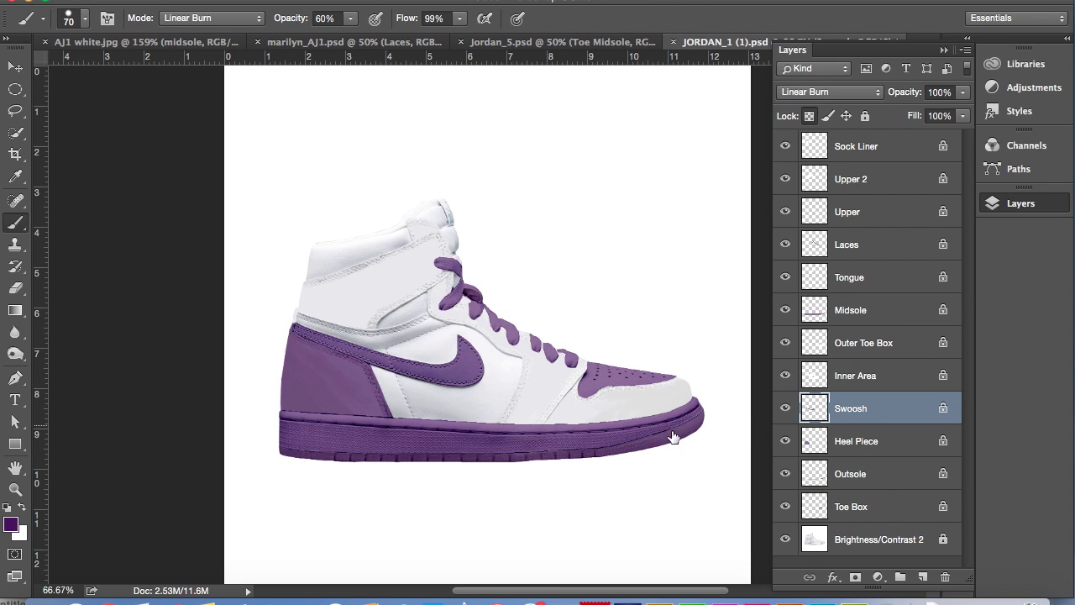
pyautogui.click(850, 212)
pyautogui.moveTo(401, 296); pyautogui.dragTo(546, 395)
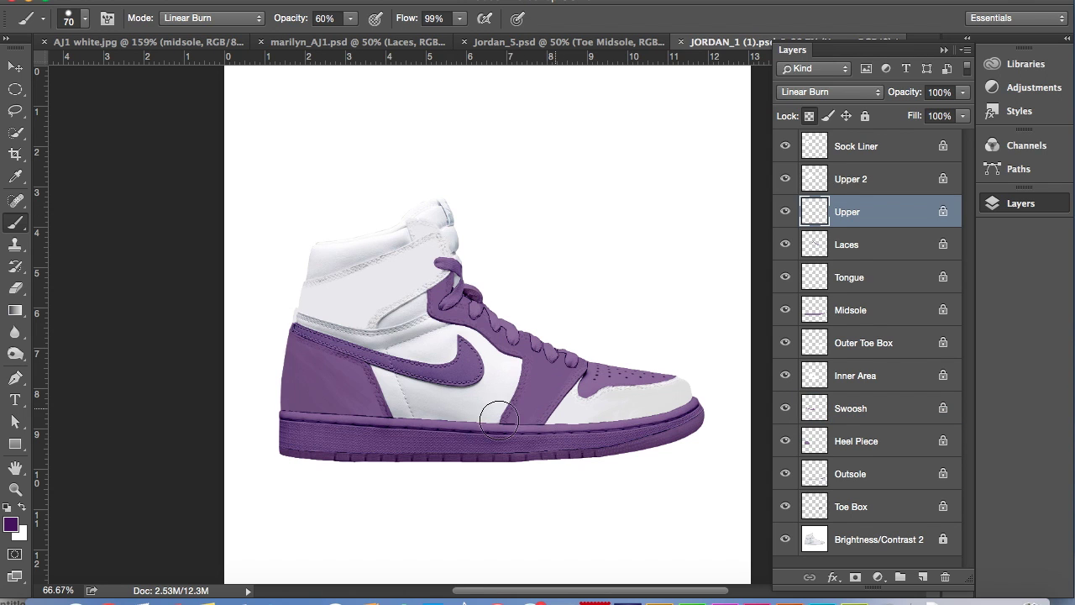
# Step: Paint the Upper 2 collar panel purple, then show marilyn_AJ1 fitted to the window
pyautogui.click(855, 376)
pyautogui.click(866, 179)
pyautogui.moveTo(408, 271); pyautogui.dragTo(339, 326)
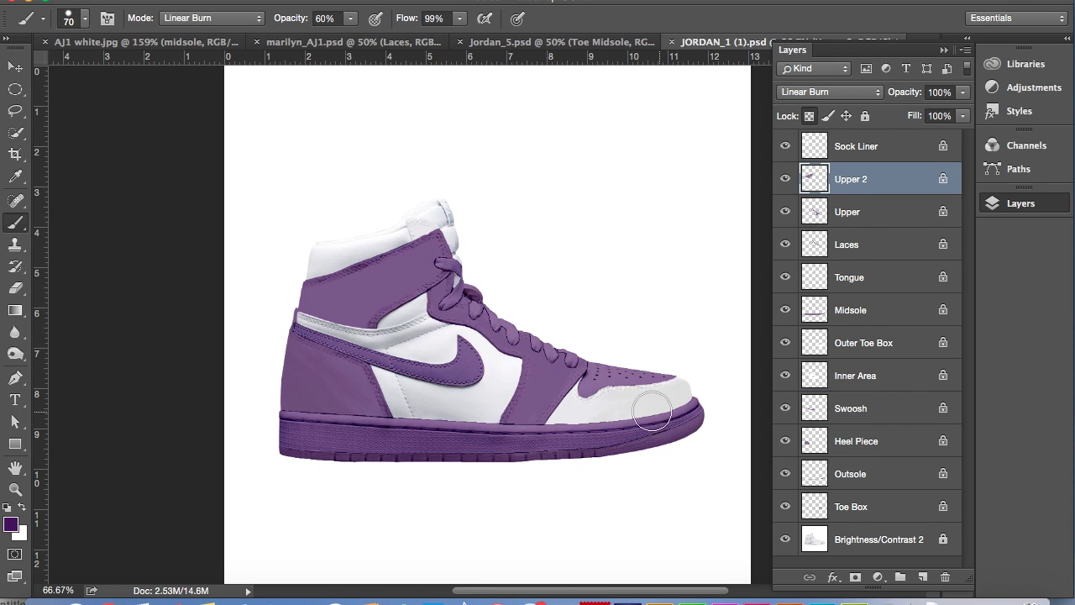
pyautogui.press('F7')
pyautogui.click(344, 43)
pyautogui.hotkey('ctrl', '0')
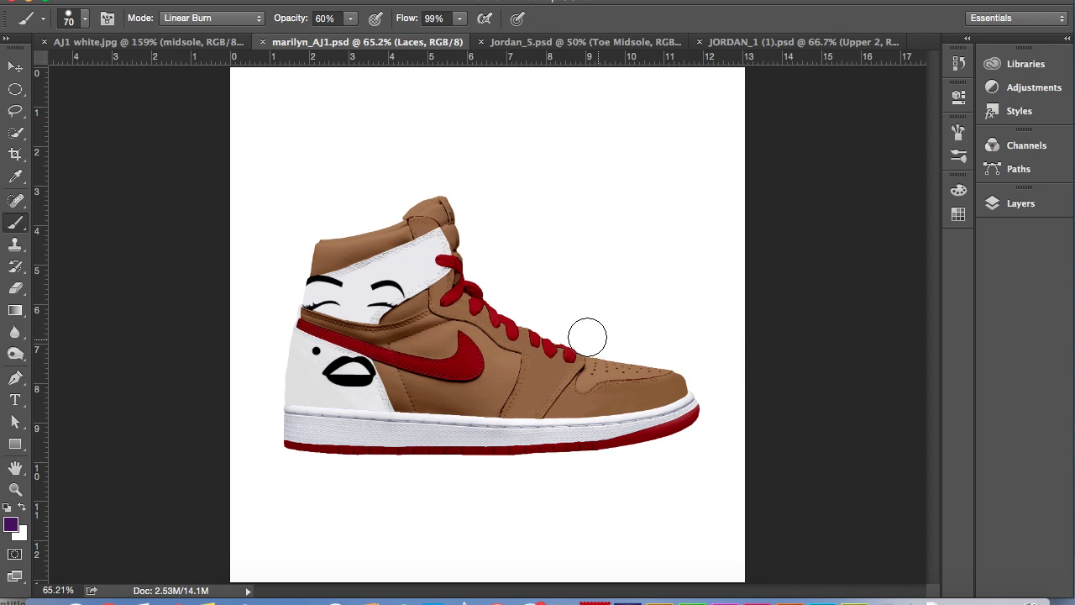
# Step: Switch to the Jordan_5.psd document showing the blue Jordan 5 with orange accents
pyautogui.click(550, 43)
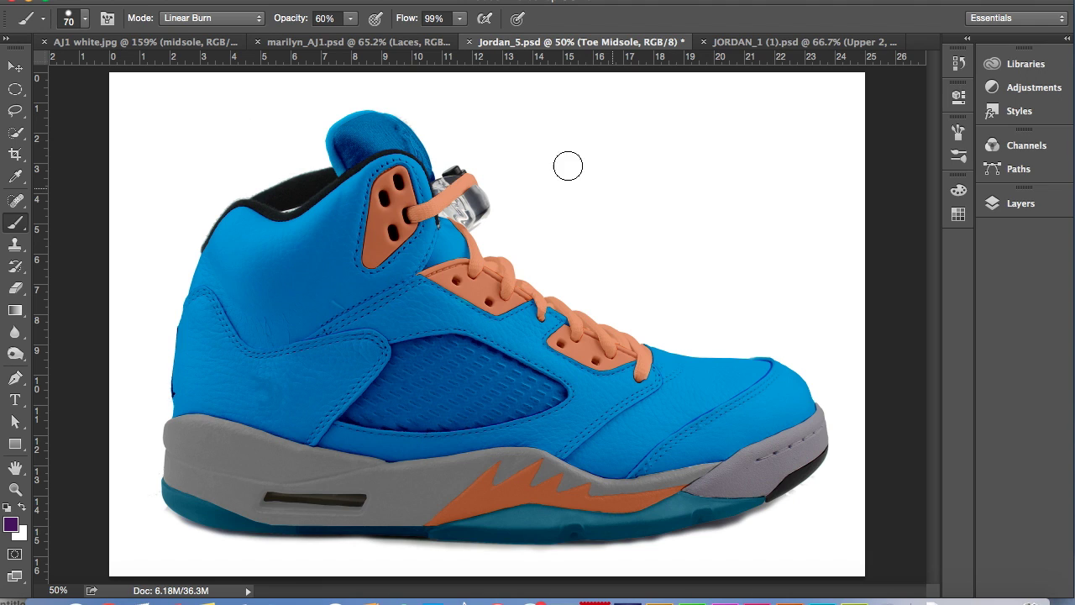
# Step: Switch back to AJ1 white.jpg and display its Layers panel
pyautogui.click(220, 42)
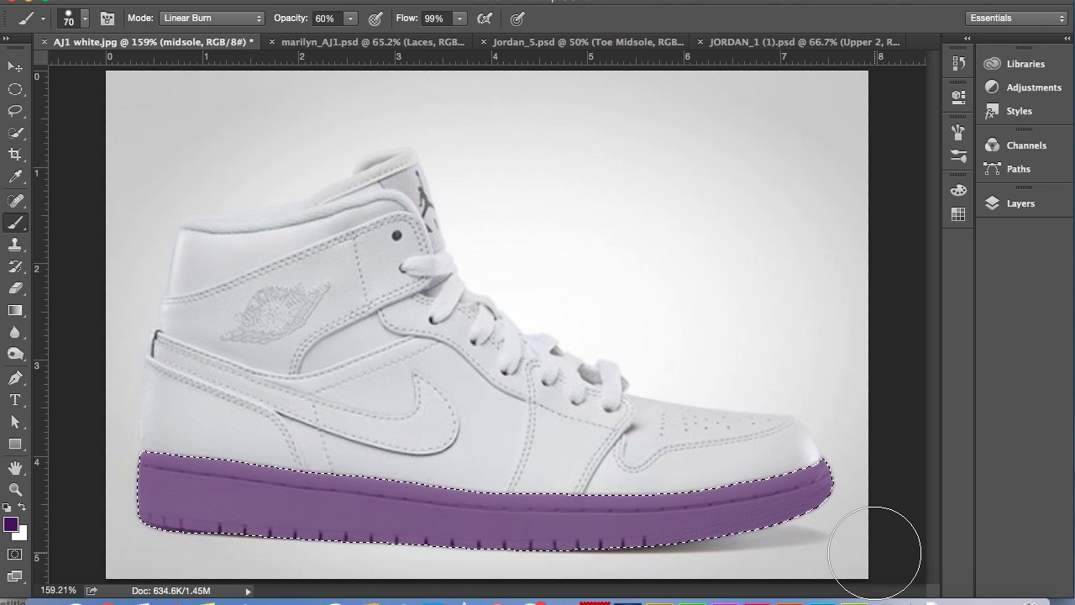
pyautogui.click(1021, 203)
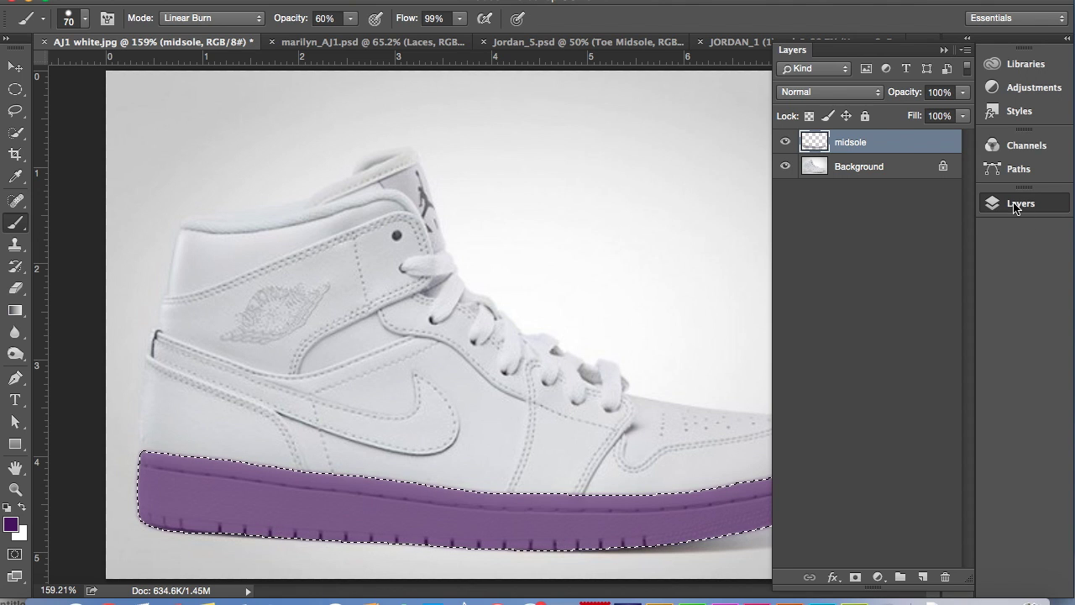